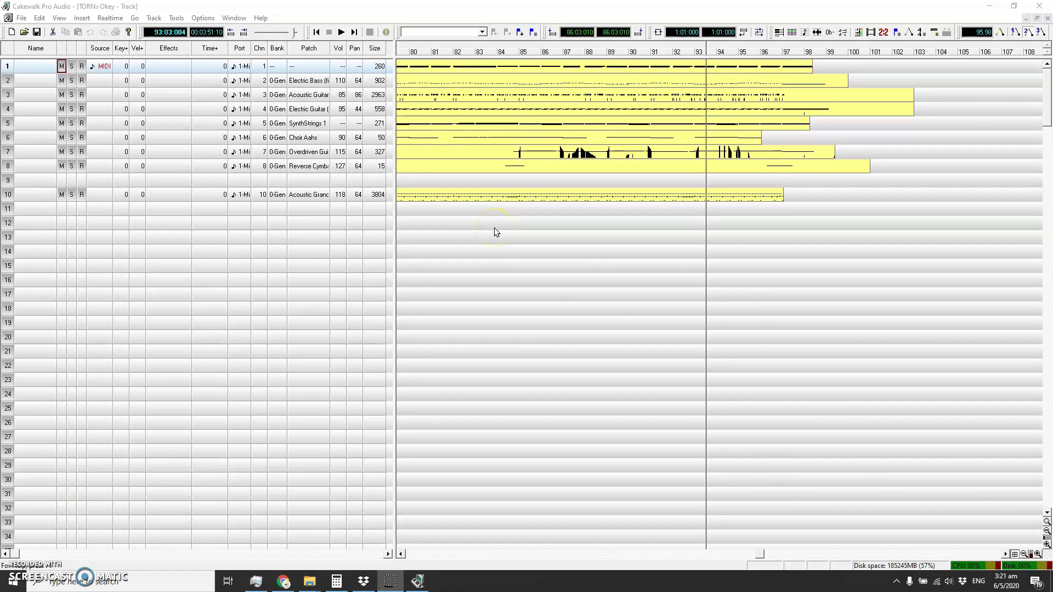
Step: Try Distortion Guitar as track 7's patch and restore Overdriven Guitar
{"action": "left_click", "coordinate": [497, 152]}
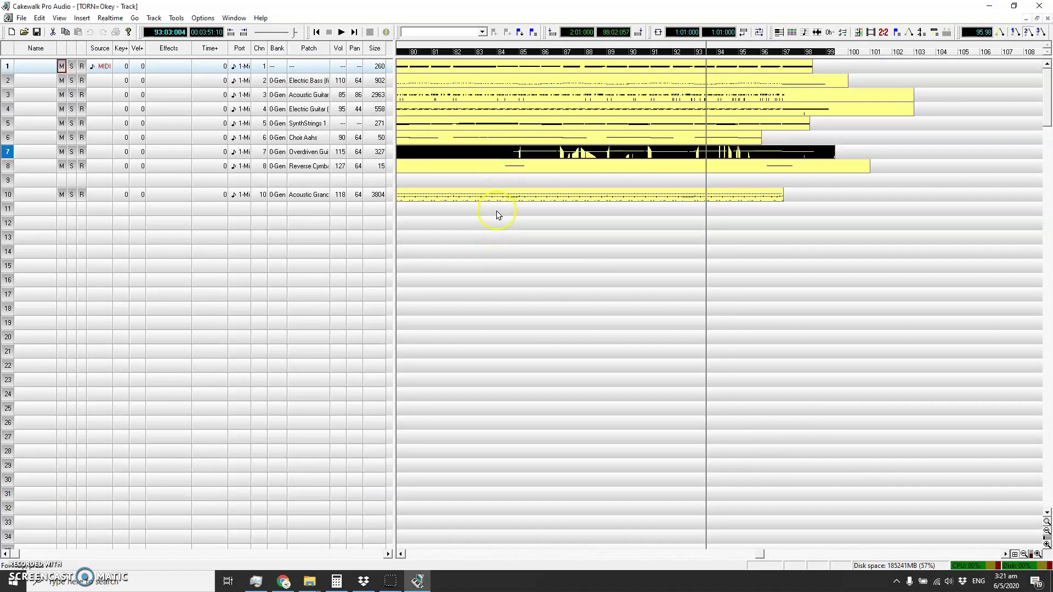
{"action": "left_click", "coordinate": [310, 157]}
{"action": "key", "text": "plus"}
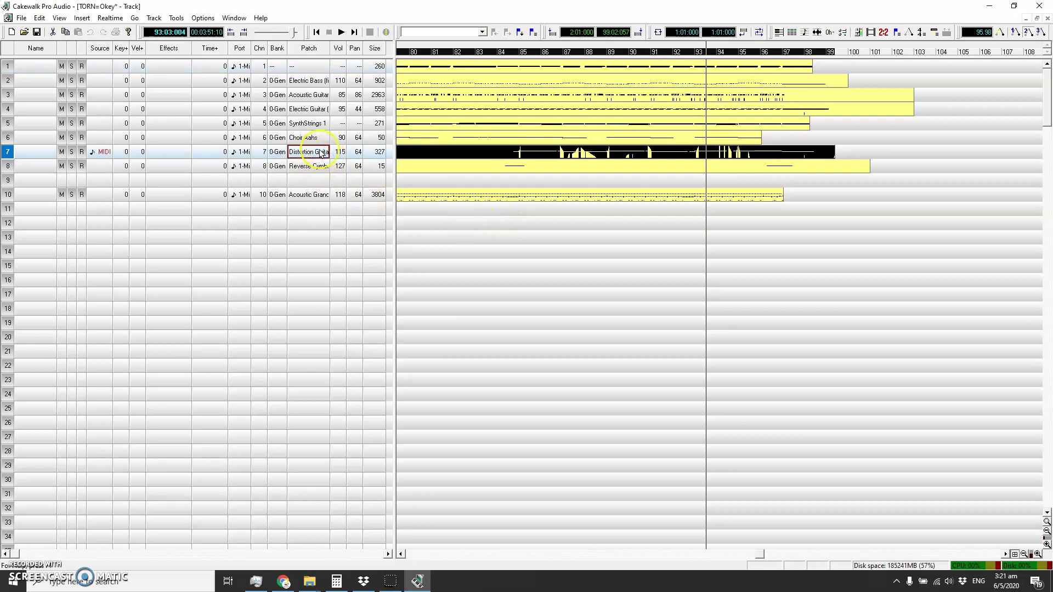
{"action": "double_click", "coordinate": [322, 153]}
{"action": "left_click", "coordinate": [607, 196]}
Step: Play the song from 84:01:000 to hear track 7's overdriven guitar part, then stop playback
{"action": "left_click", "coordinate": [500, 240]}
{"action": "left_click", "coordinate": [528, 151]}
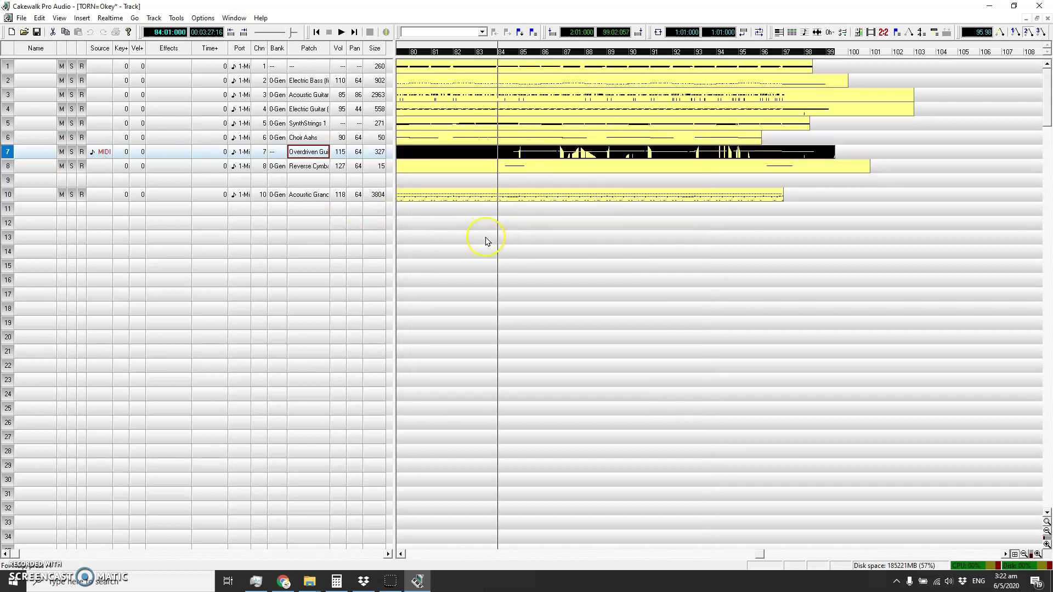
{"action": "key", "text": "space"}
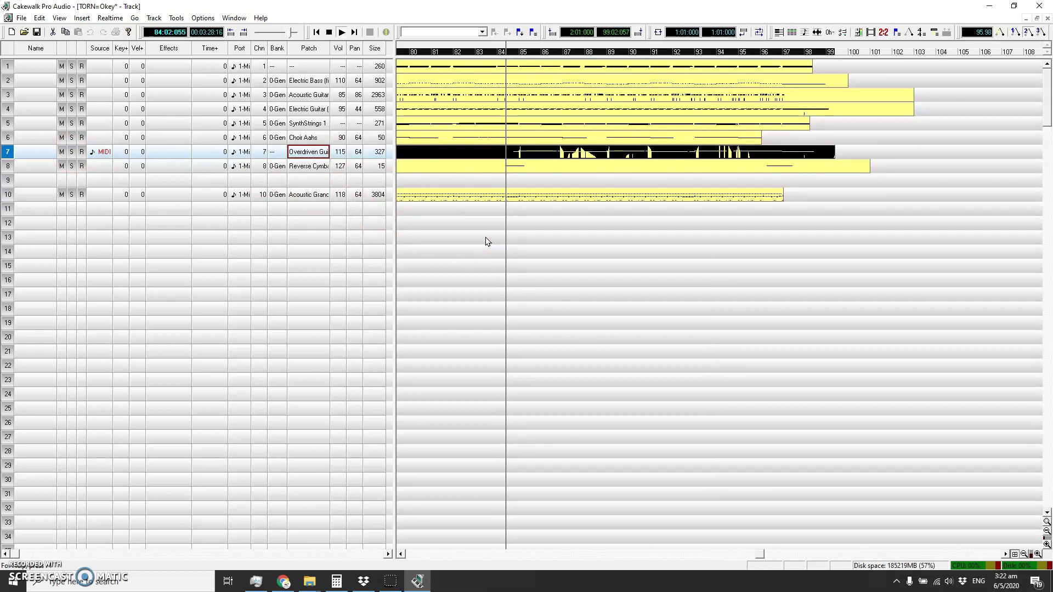
{"action": "left_click", "coordinate": [497, 242]}
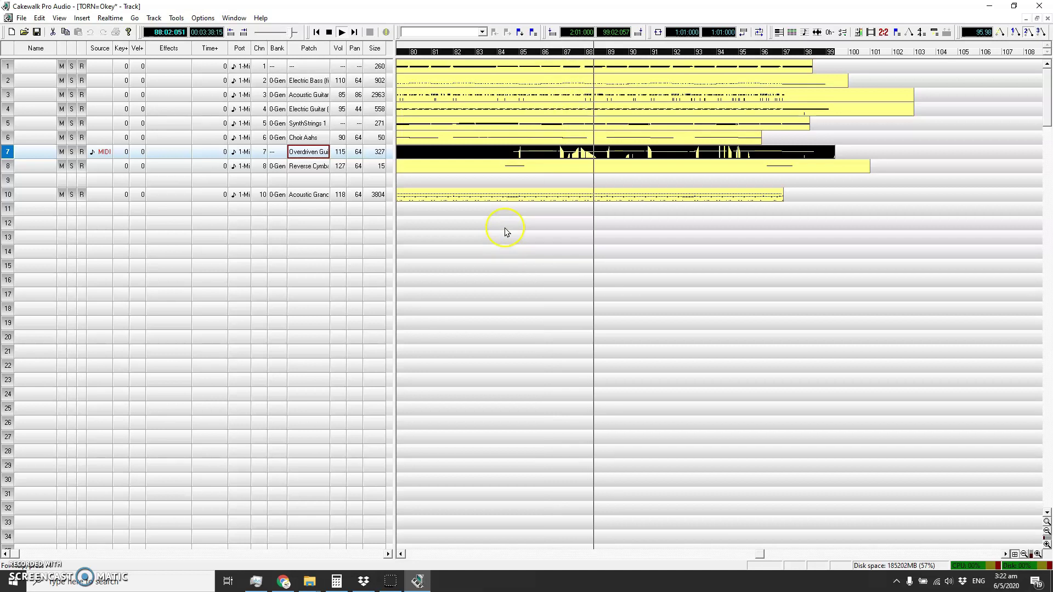
{"action": "left_click", "coordinate": [506, 232]}
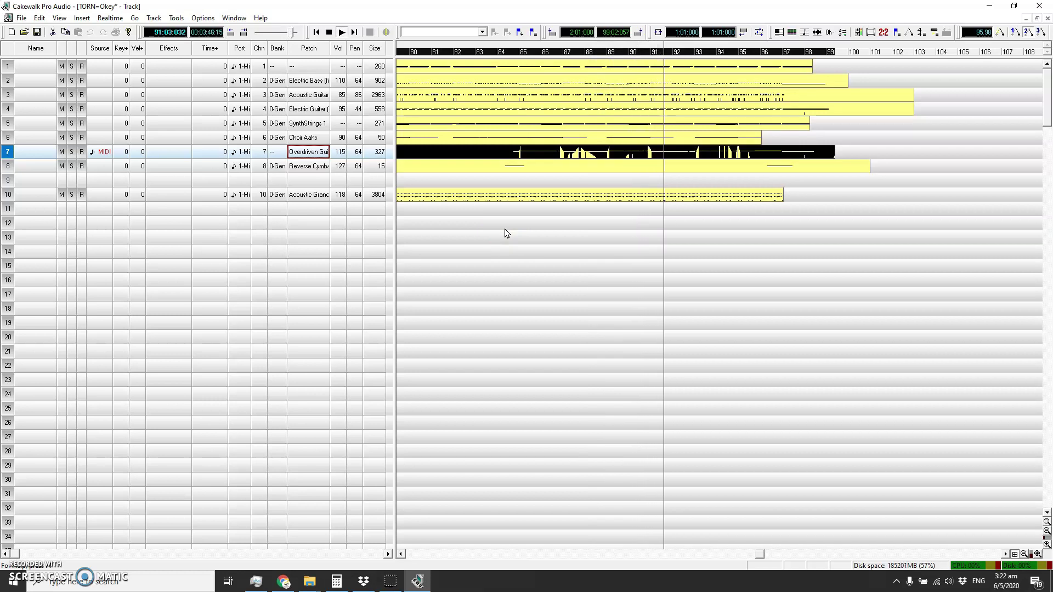
{"action": "left_click", "coordinate": [505, 229]}
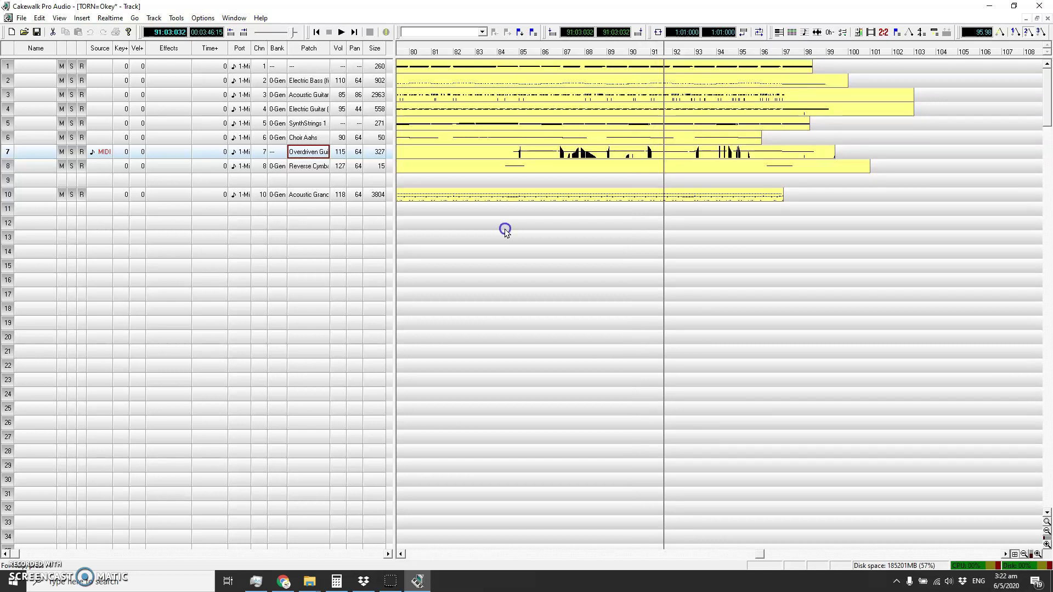
Step: Open track 7's guitar clip in the Piano Roll view with measures 84 to 90 showing
{"action": "left_click", "coordinate": [523, 179]}
{"action": "left_click", "coordinate": [518, 153]}
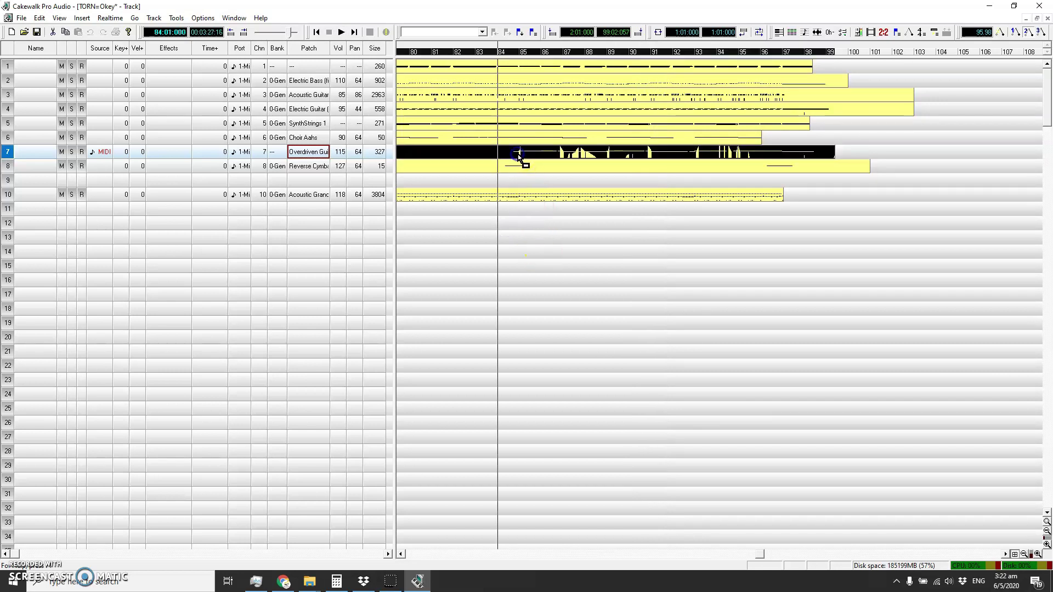
{"action": "left_click", "coordinate": [779, 33]}
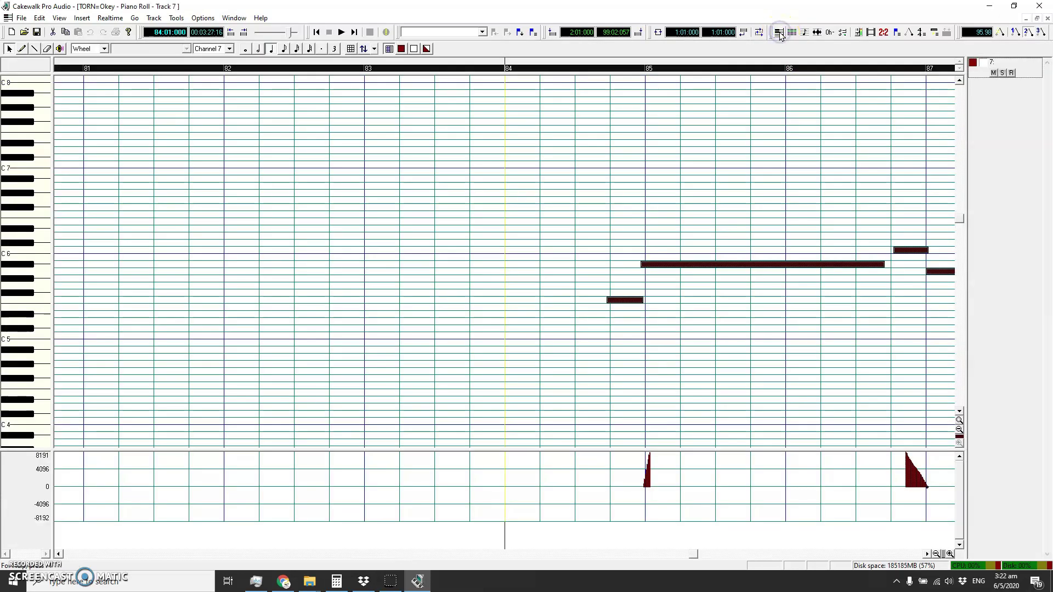
{"action": "left_click_drag", "start_coordinate": [691, 554], "coordinate": [717, 555]}
Step: Play the guitar phrase from just before the first F5 note in measure 84
{"action": "left_click", "coordinate": [366, 343]}
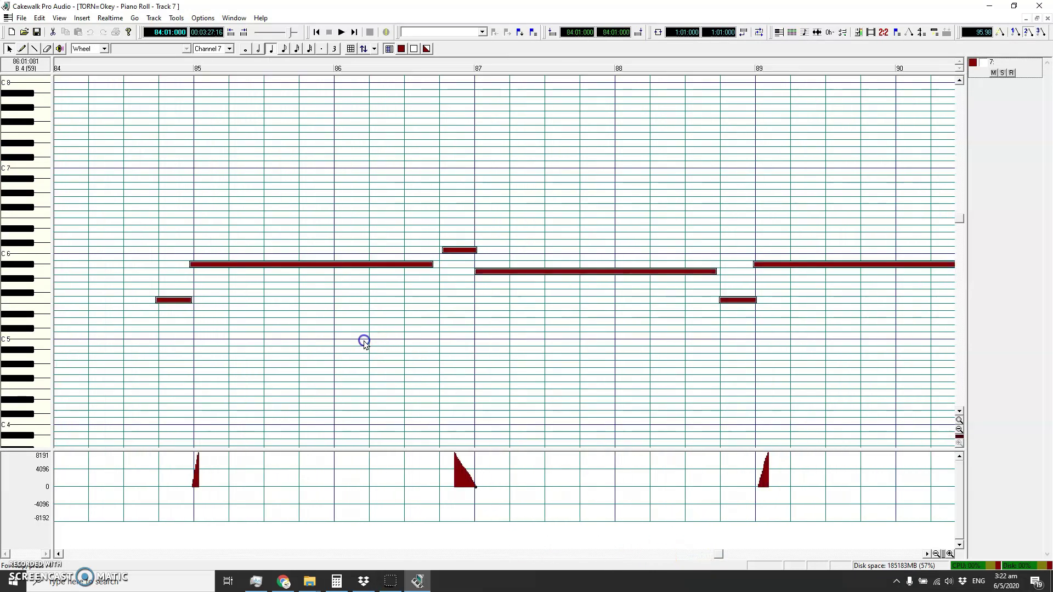
{"action": "left_click", "coordinate": [148, 71]}
{"action": "key", "text": "space"}
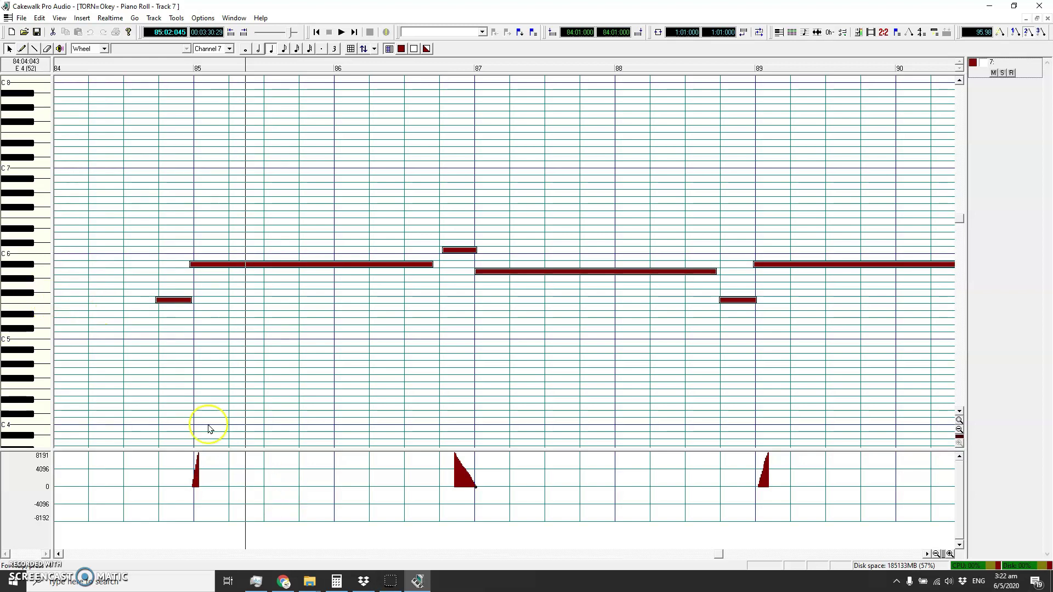
Step: Audition the F5, Bb5 and C6 keys on the Piano Roll keyboard to compare the phrase's pitches
{"action": "left_click", "coordinate": [39, 300]}
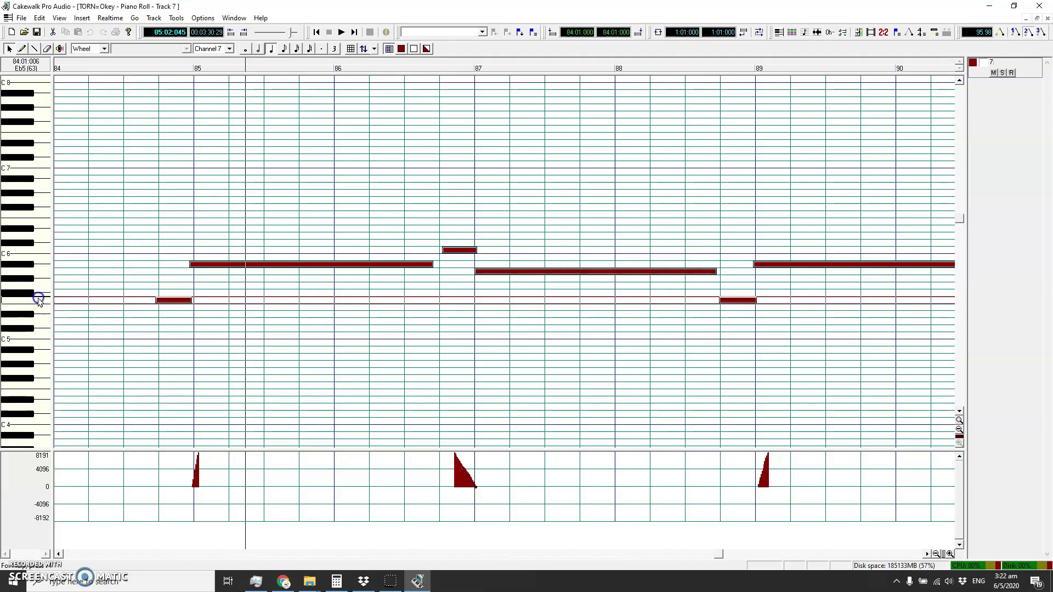
{"action": "left_click", "coordinate": [38, 301]}
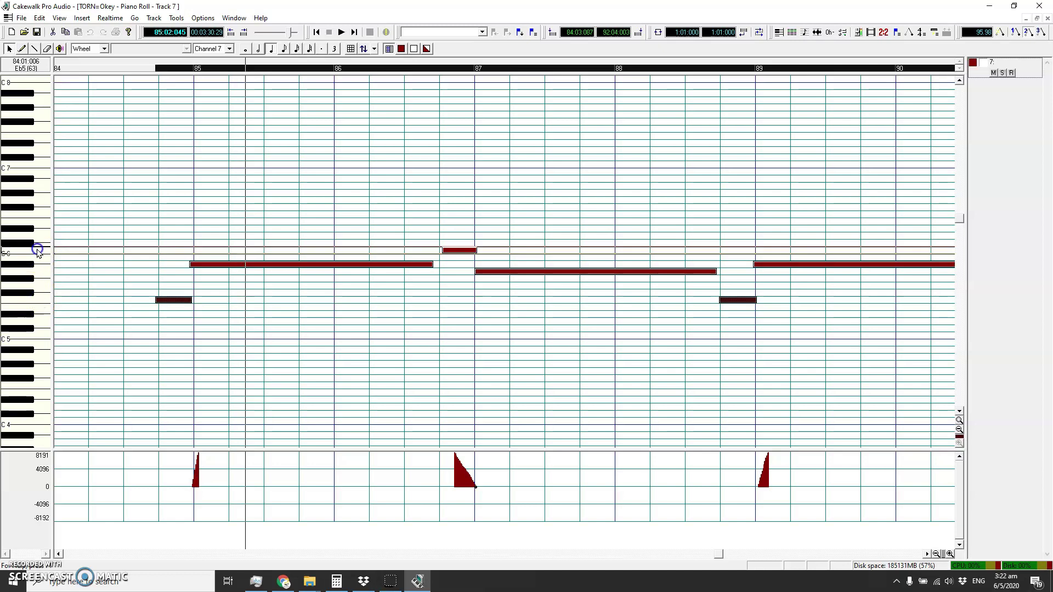
{"action": "left_click", "coordinate": [208, 266]}
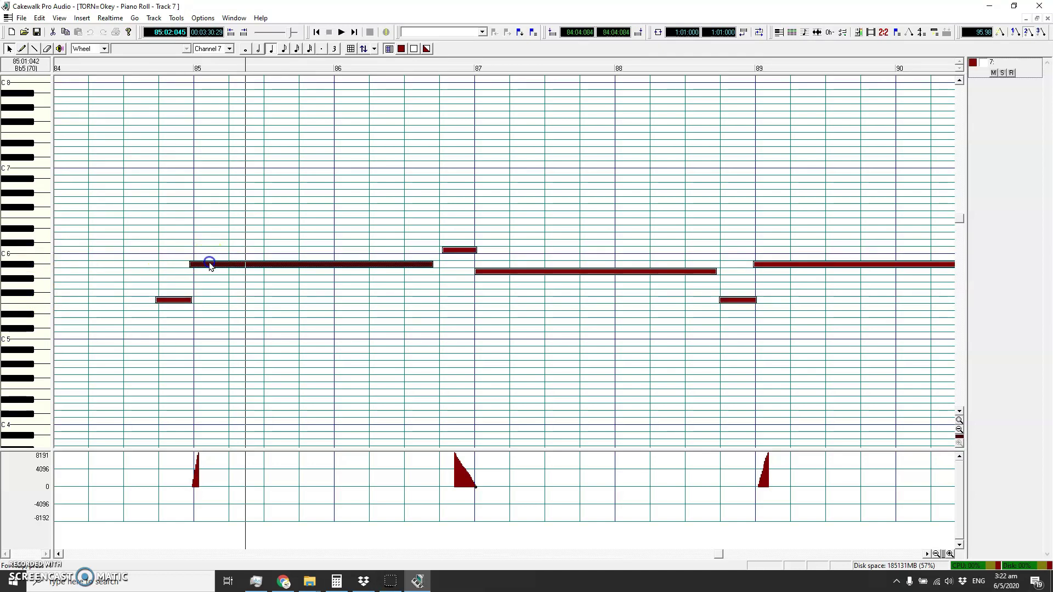
{"action": "left_click", "coordinate": [26, 266]}
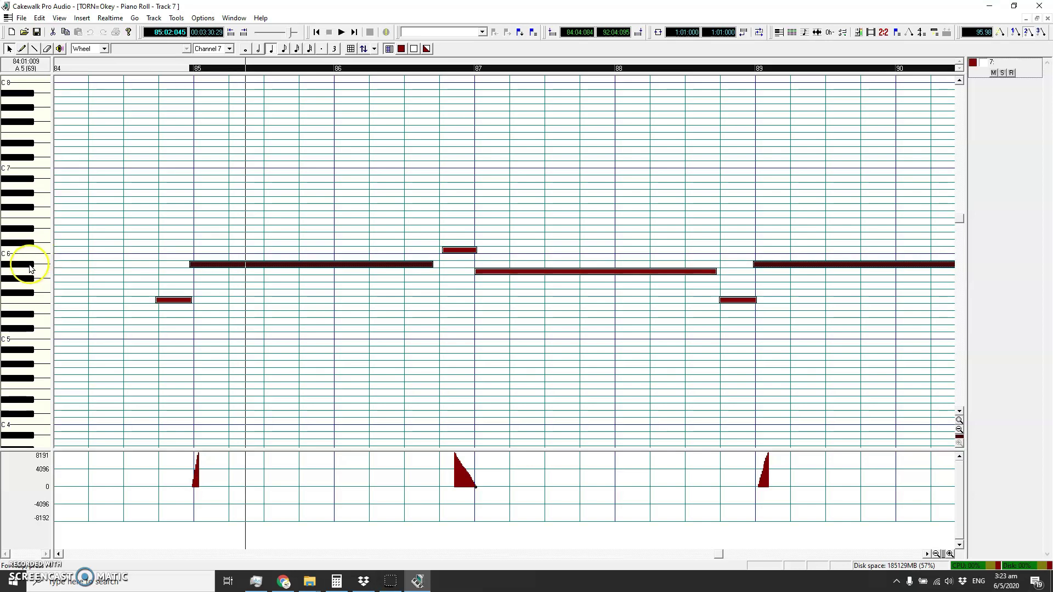
{"action": "left_click", "coordinate": [33, 248]}
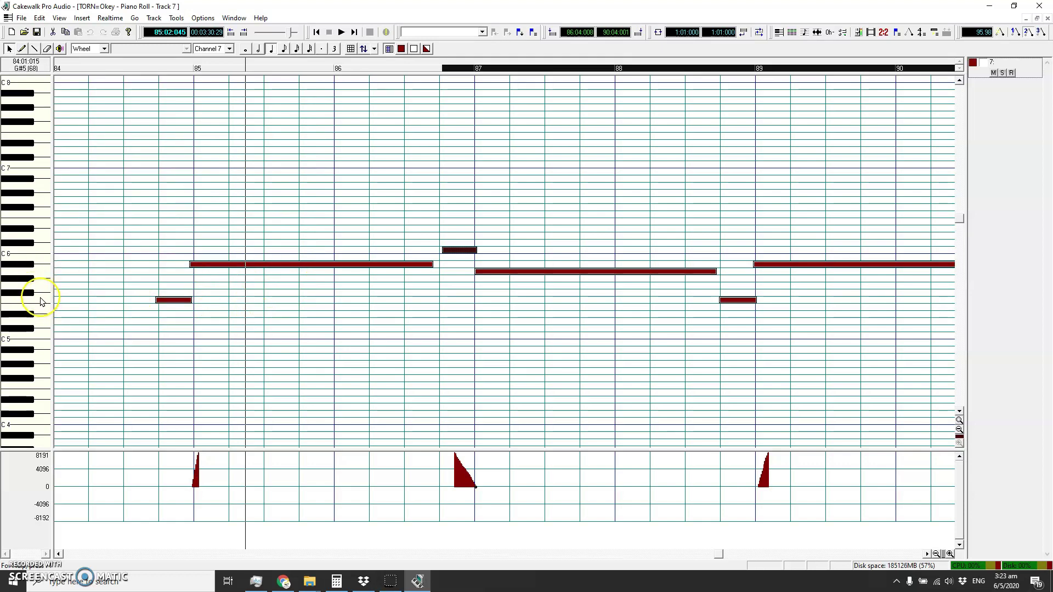
{"action": "left_click", "coordinate": [41, 301]}
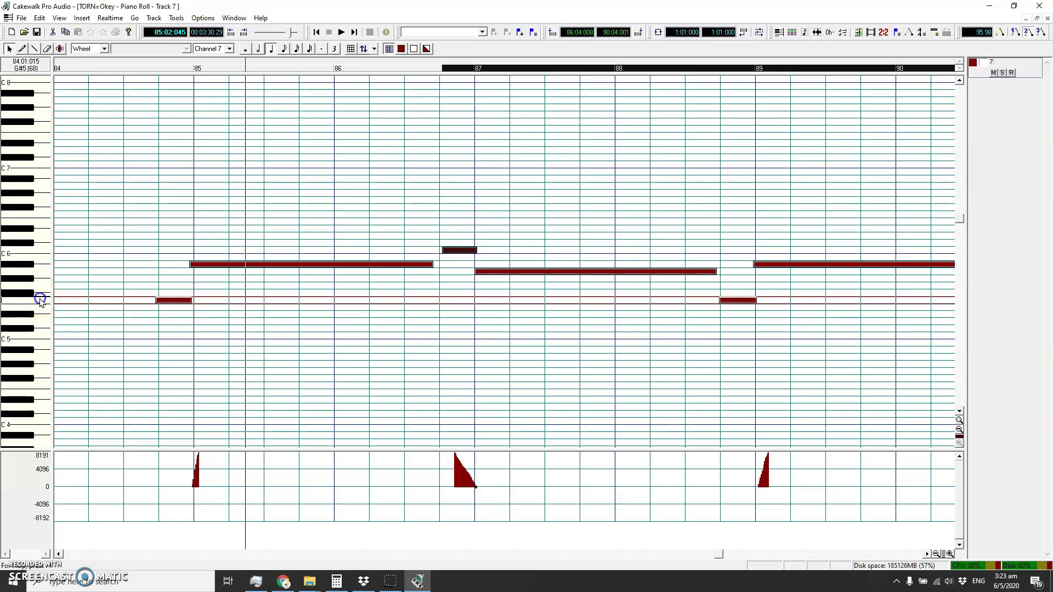
{"action": "left_click", "coordinate": [40, 252]}
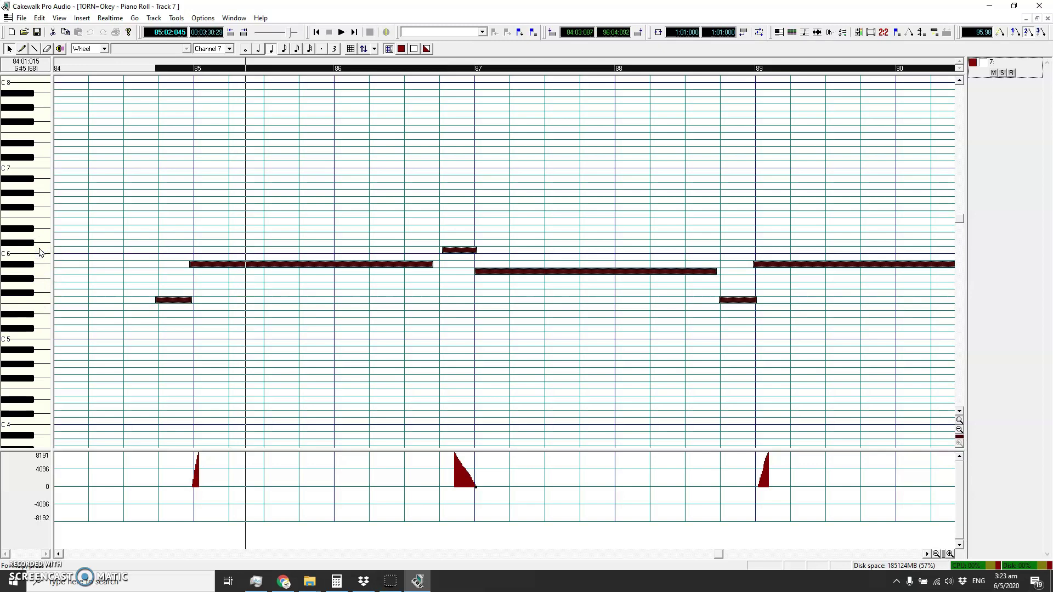
{"action": "left_click", "coordinate": [40, 252]}
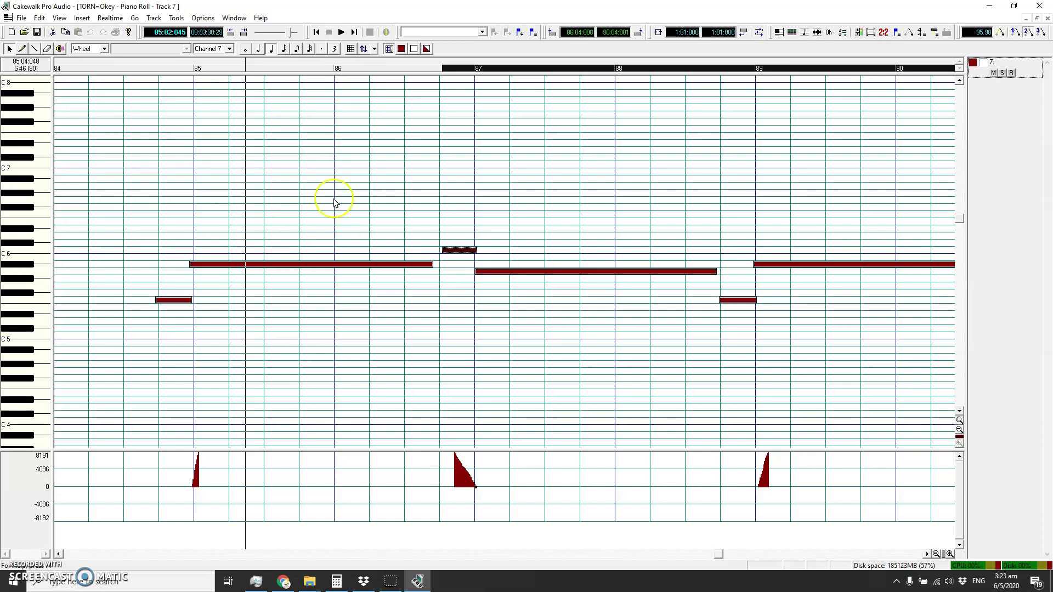
Step: Delete the long Bb5 note that starts around measure 85
{"action": "left_click", "coordinate": [301, 346]}
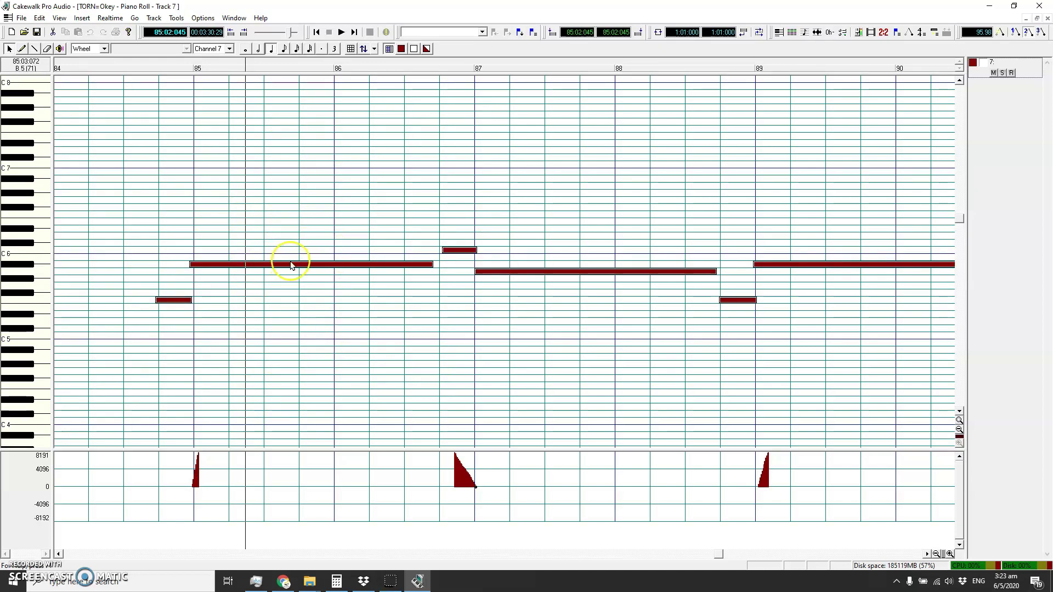
{"action": "left_click", "coordinate": [311, 264]}
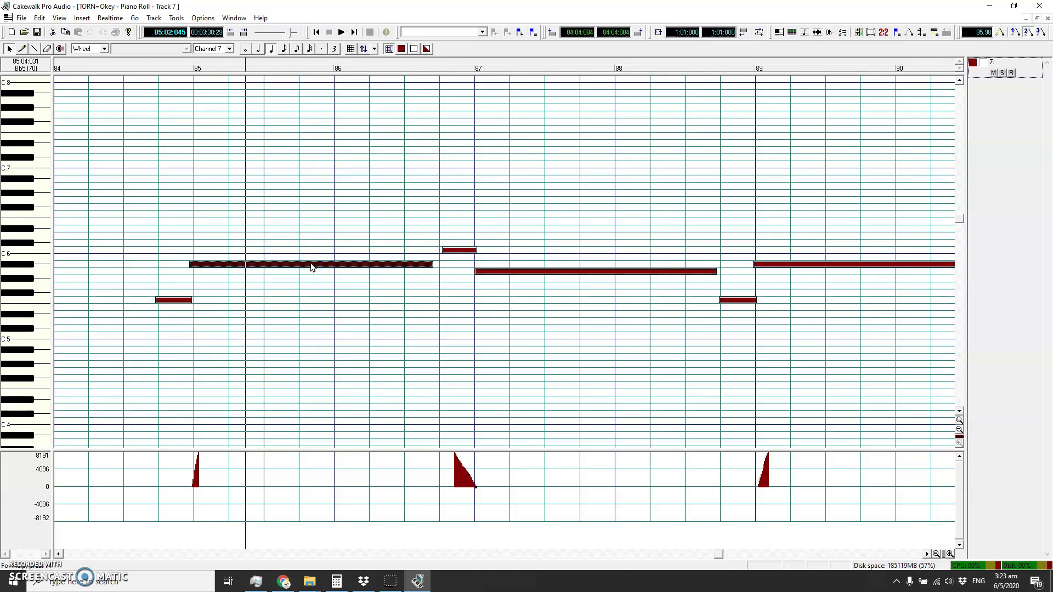
{"action": "key", "text": "Delete"}
Step: Lengthen the F5 note before measure 85 until just before the C6 note, and audition the F5 and C6 keys
{"action": "left_click", "coordinate": [175, 301]}
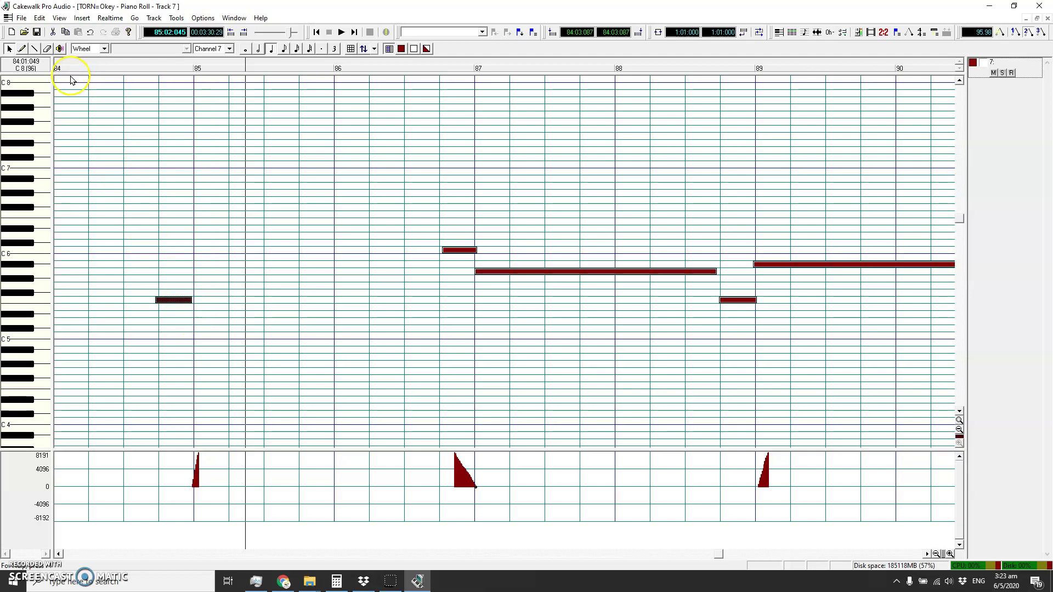
{"action": "left_click", "coordinate": [22, 49]}
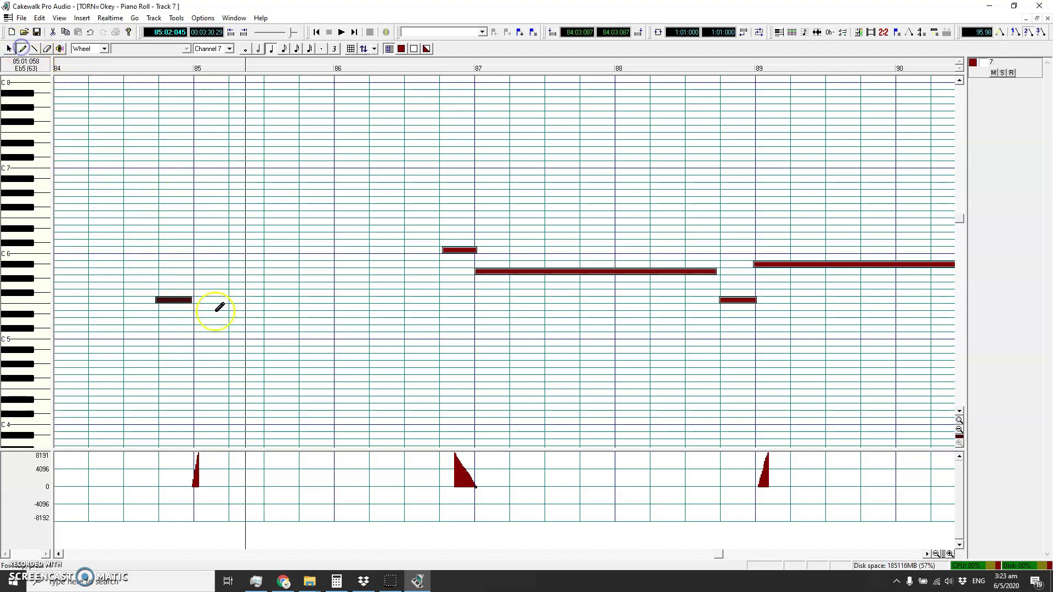
{"action": "left_click_drag", "start_coordinate": [189, 299], "coordinate": [438, 318]}
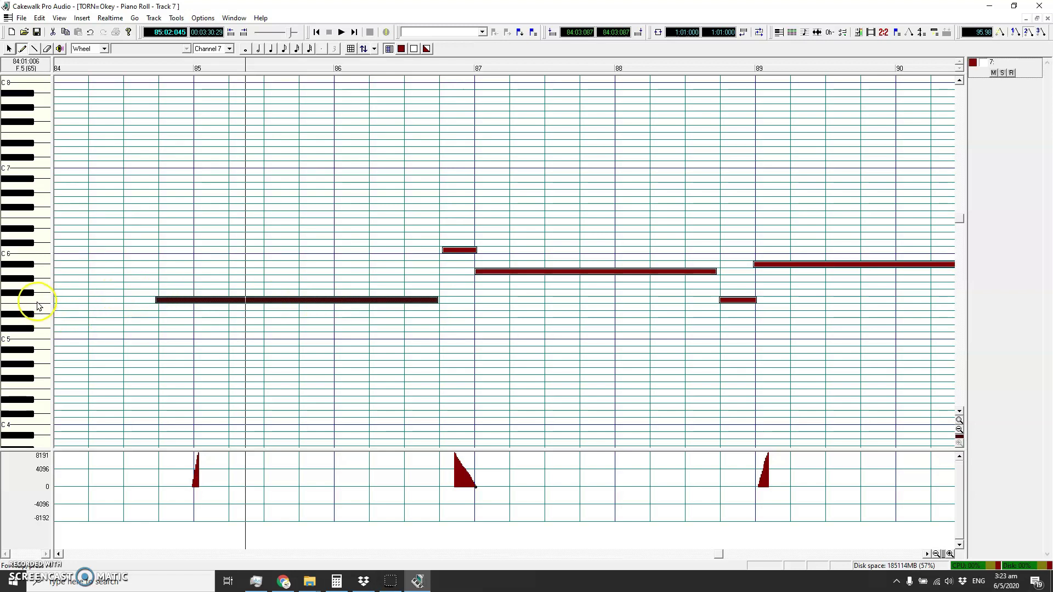
{"action": "left_click", "coordinate": [38, 298]}
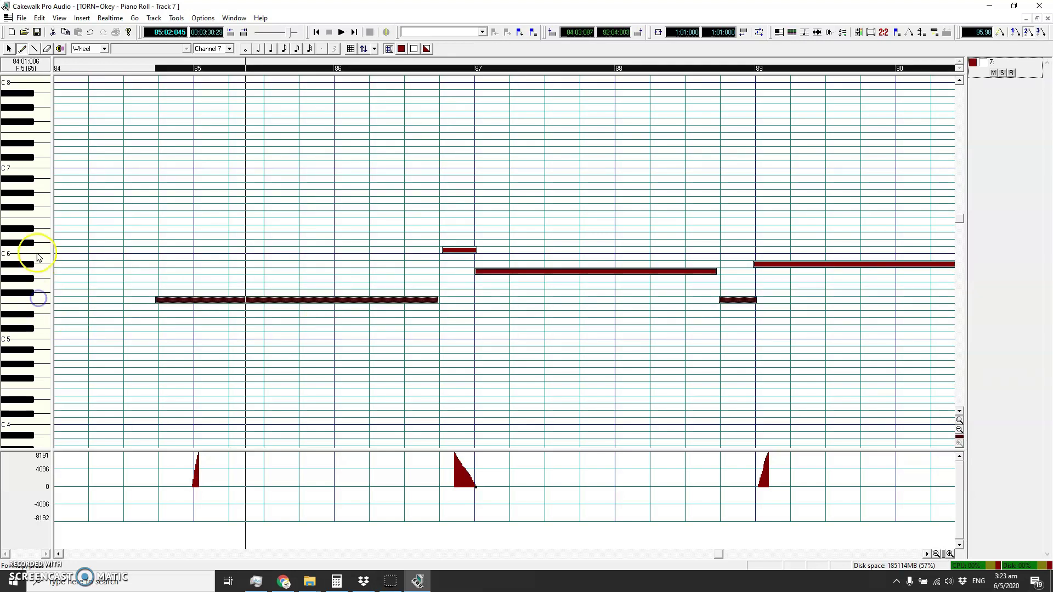
{"action": "left_click", "coordinate": [39, 250]}
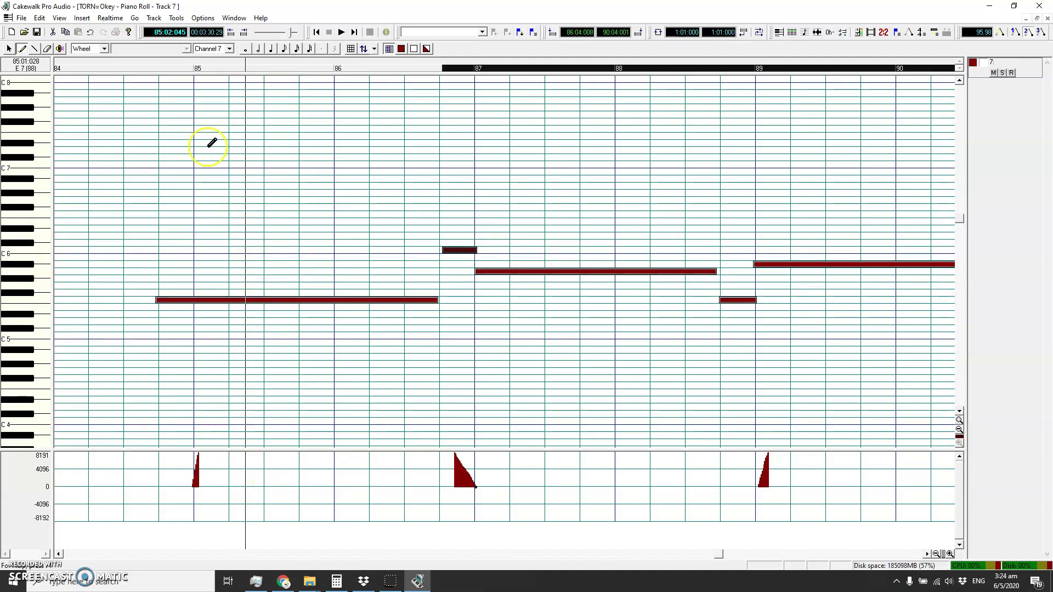
Step: Show the RPN Pitch Bend Sensitivity controller and set the current time to the F5 note's start at 84:03:087
{"action": "left_click", "coordinate": [104, 49]}
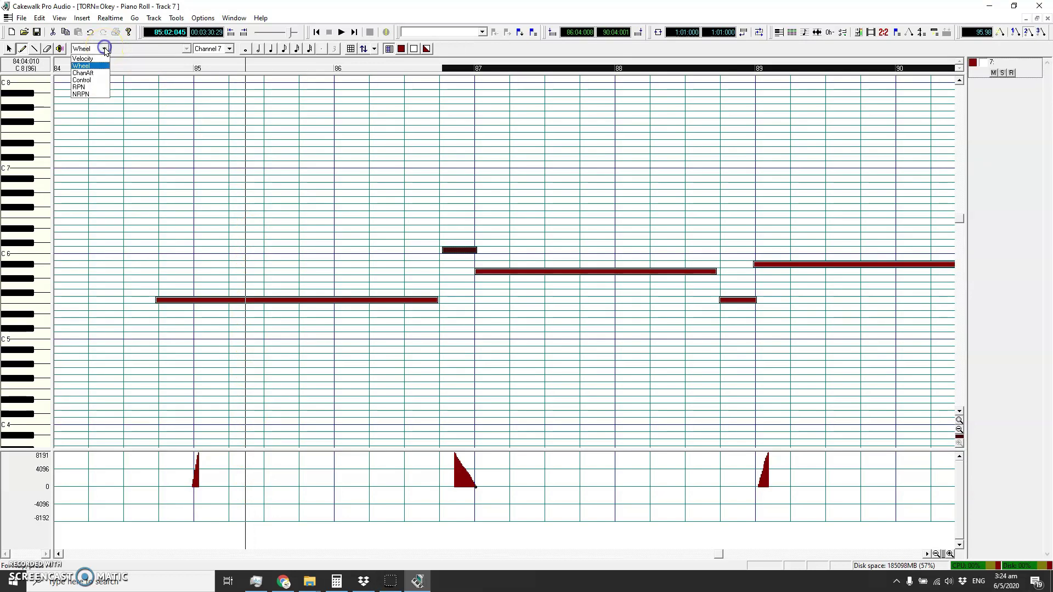
{"action": "left_click", "coordinate": [91, 87]}
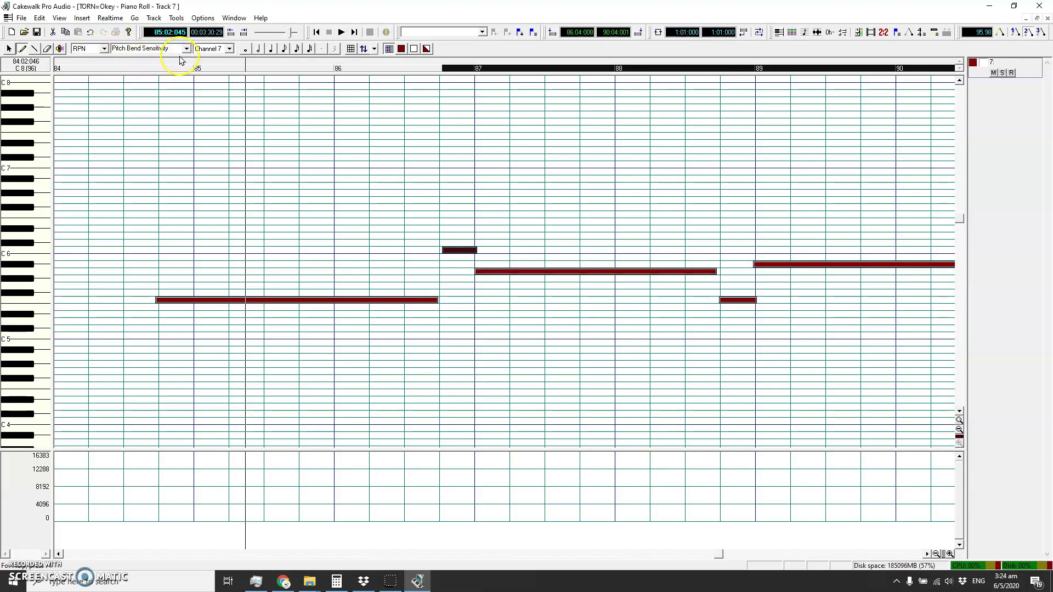
{"action": "left_click", "coordinate": [157, 73]}
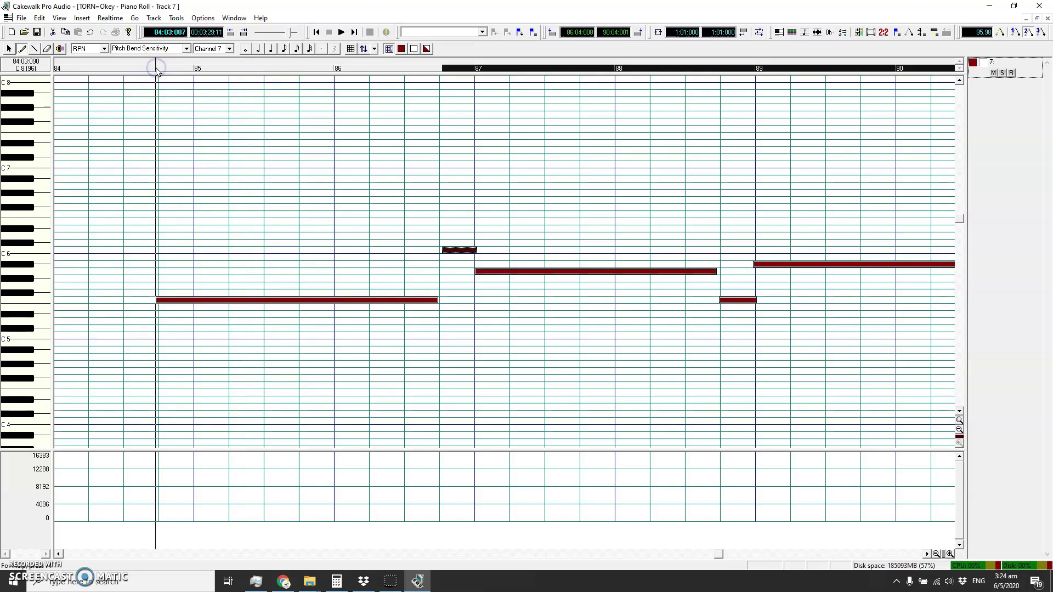
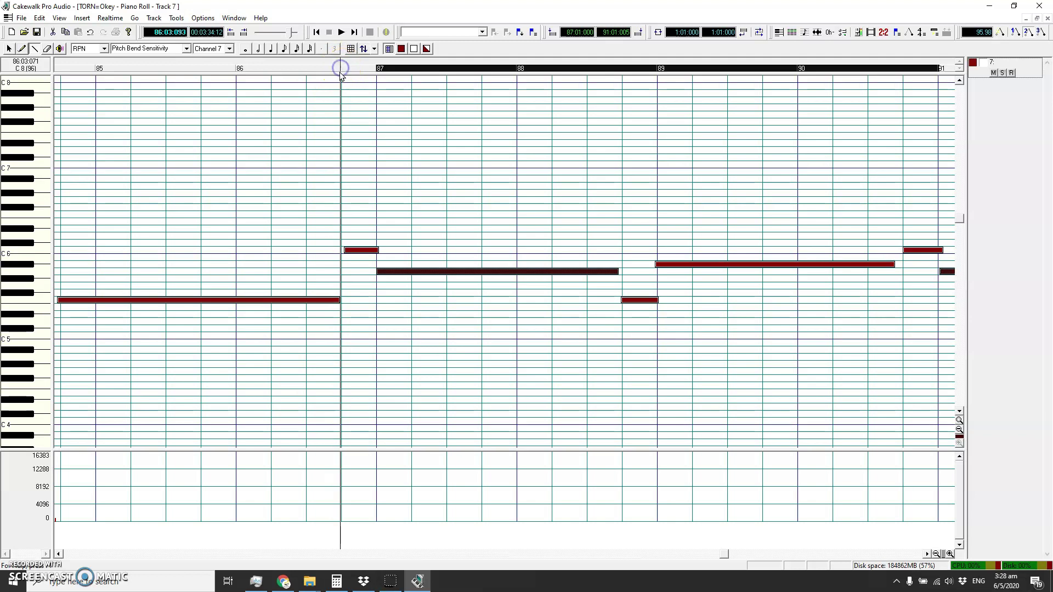
Step: Draw a Pitch Bend Sensitivity event at 86:03:093, where the long F5 note ends
{"action": "left_click", "coordinate": [341, 501]}
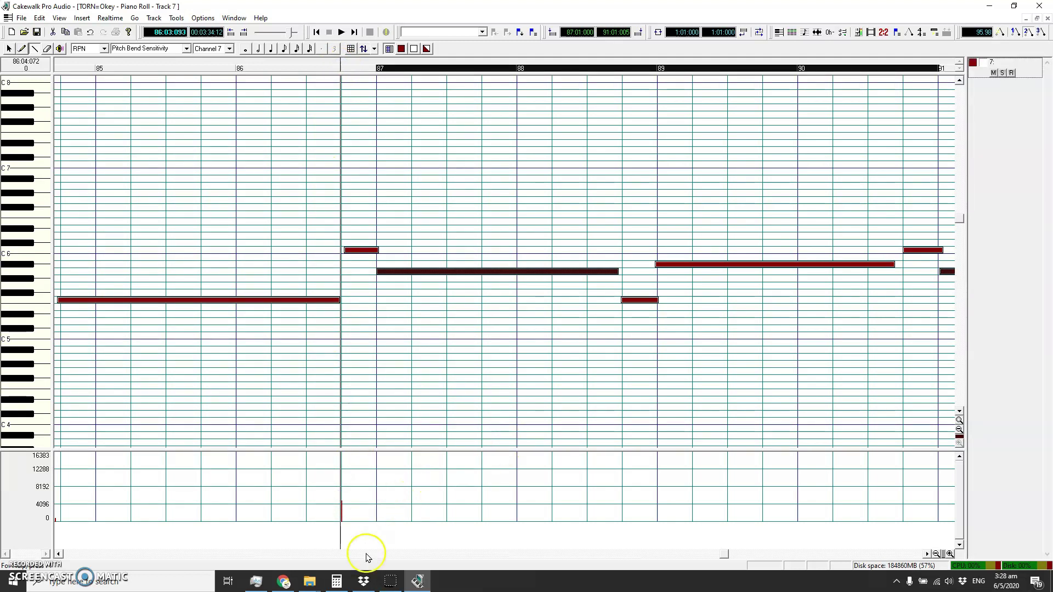
Step: Switch to Calculator and multiply 128 by 5 for the new Pitch Bend Sensitivity value
{"action": "left_click", "coordinate": [337, 581]}
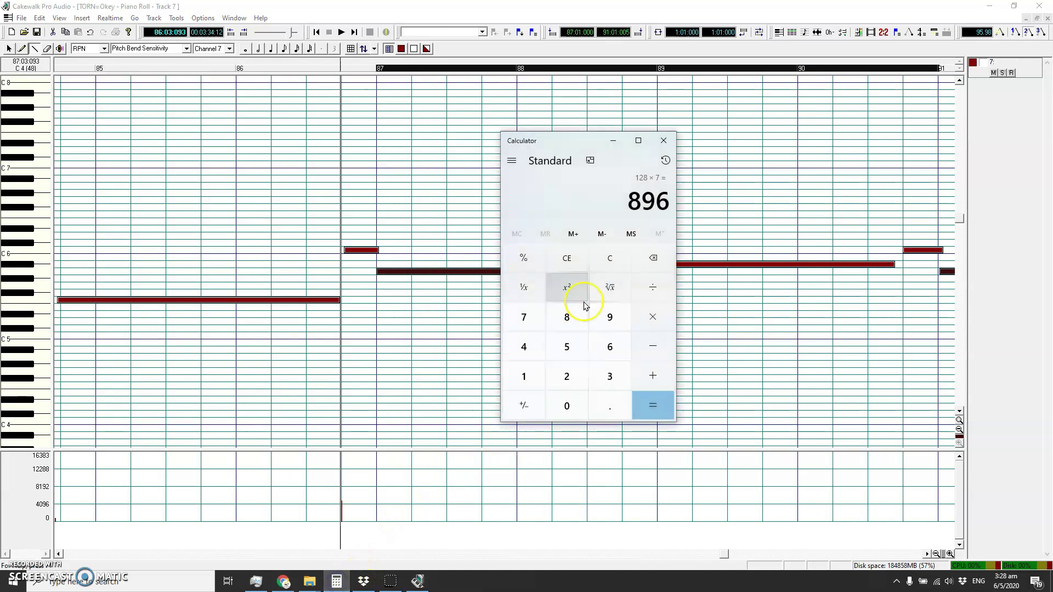
{"action": "left_click", "coordinate": [566, 257]}
{"action": "left_click", "coordinate": [525, 377]}
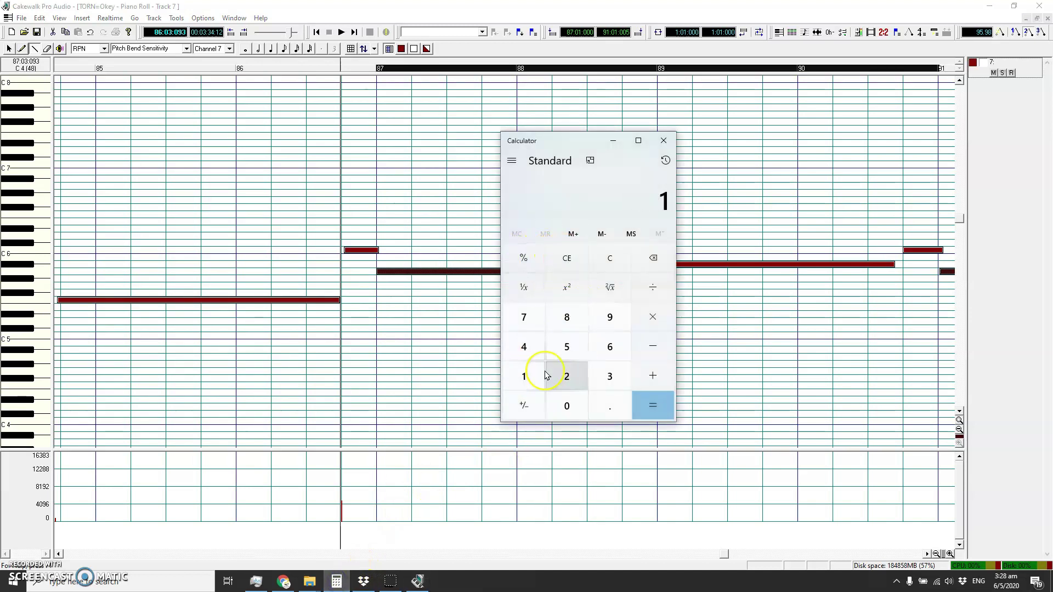
{"action": "left_click", "coordinate": [567, 376]}
{"action": "left_click", "coordinate": [567, 317]}
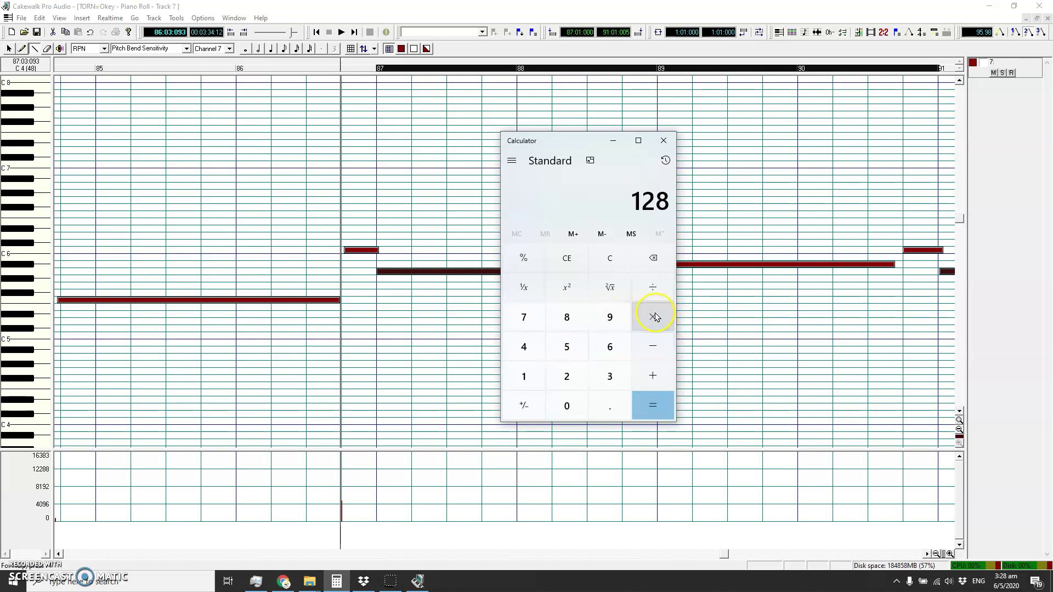
{"action": "left_click", "coordinate": [560, 346]}
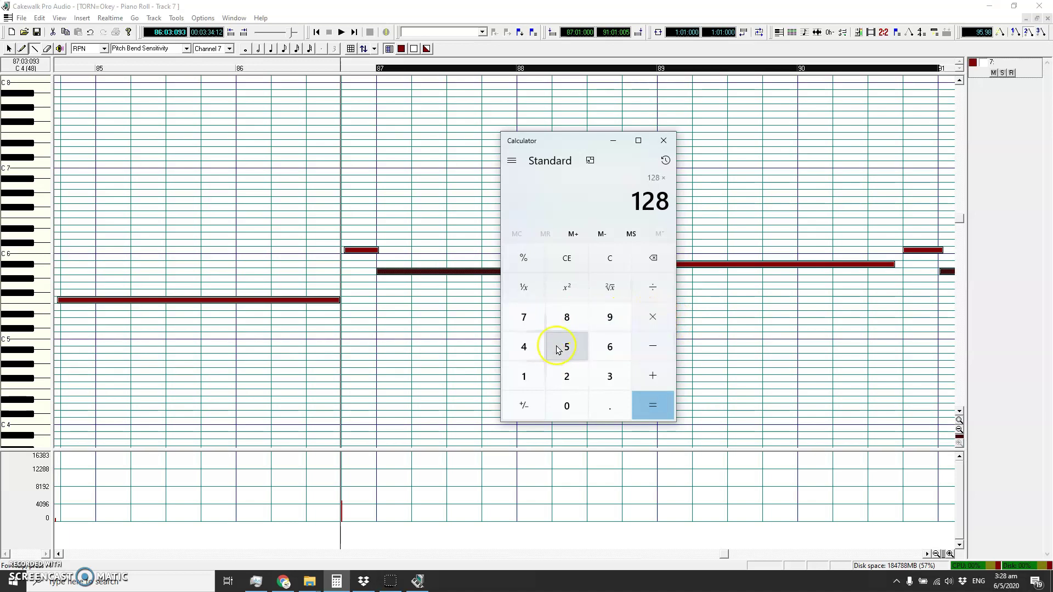
{"action": "left_click", "coordinate": [645, 408]}
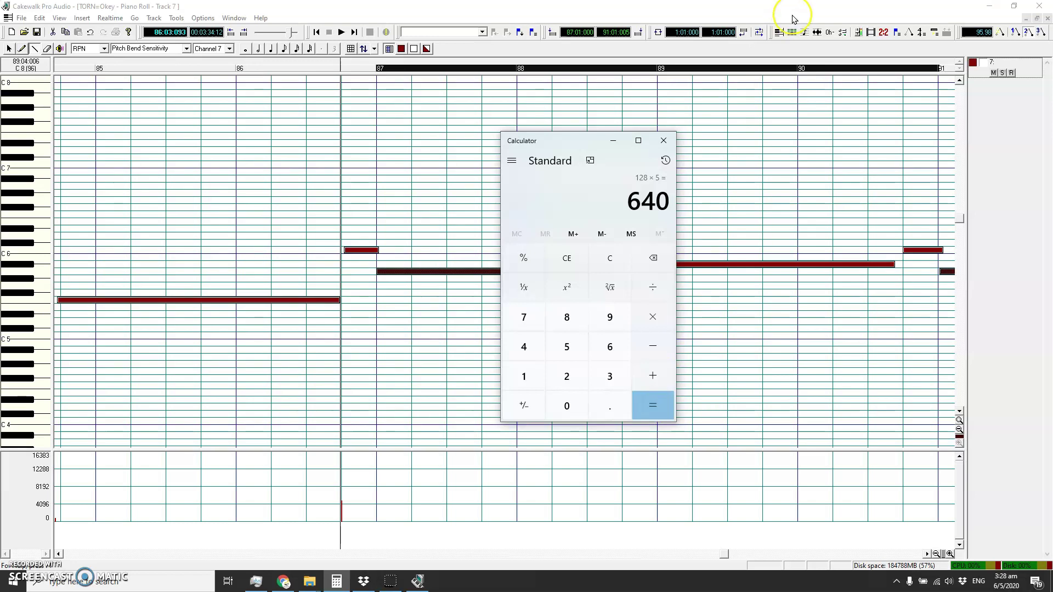
Step: Switch back to Cakewalk and set the RPN Pitch Bend Sensitivity event at 86:04:000 to 640 in the Event List
{"action": "left_click", "coordinate": [771, 5]}
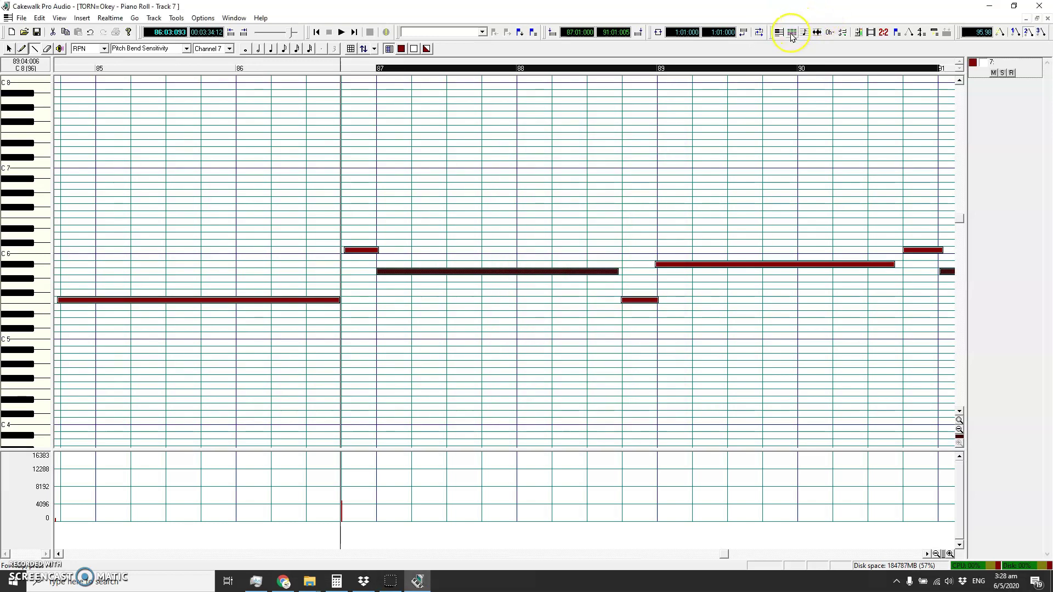
{"action": "left_click", "coordinate": [792, 33]}
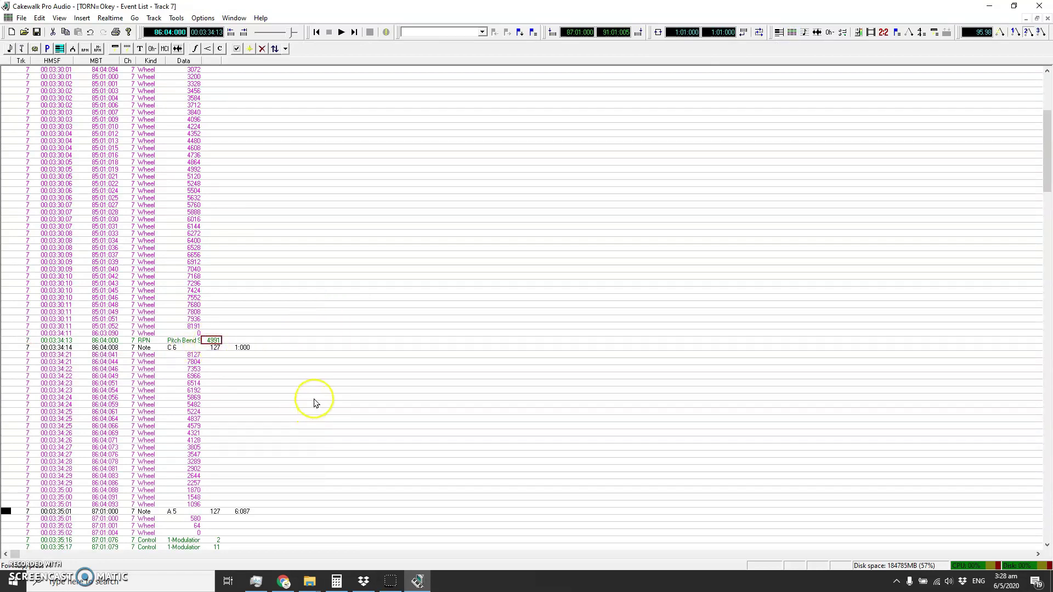
{"action": "key", "text": "Return"}
{"action": "left_click", "coordinate": [1048, 18]}
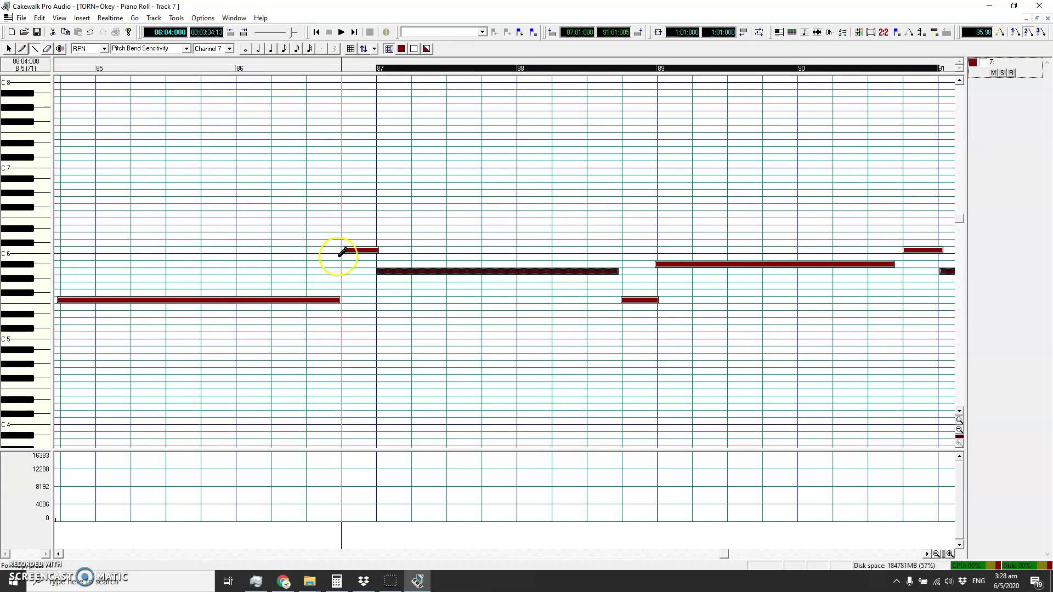
Step: Audition the C6 key, raise the short C6 note before measure 87 to D6, and audition the new pitch
{"action": "left_click", "coordinate": [30, 254]}
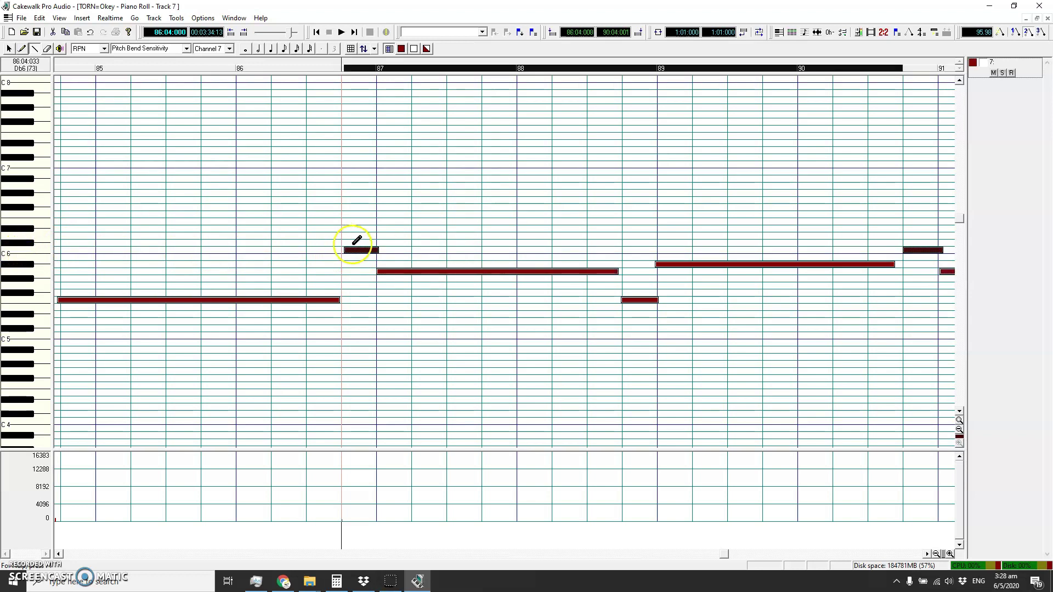
{"action": "left_click_drag", "start_coordinate": [359, 249], "coordinate": [358, 234]}
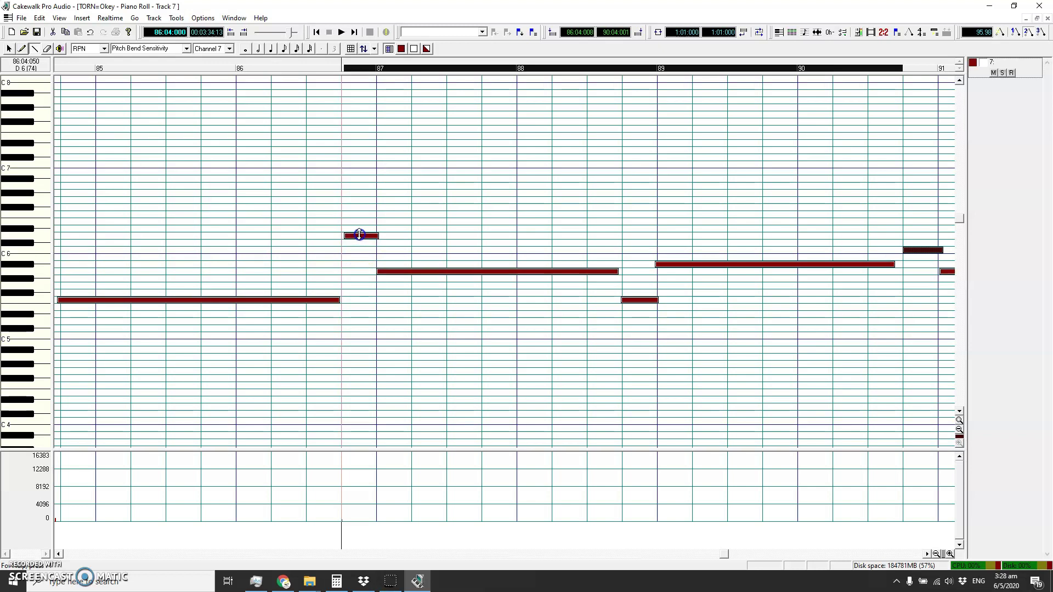
{"action": "left_click", "coordinate": [35, 237]}
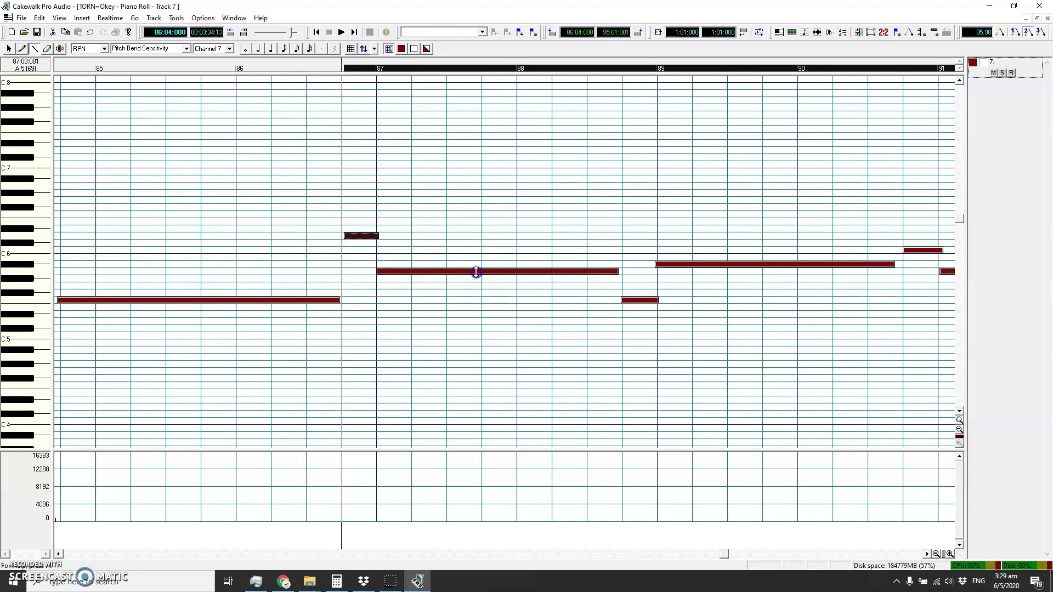
Step: Delete the long A5 note at measure 87 and lengthen the D6 note until the short F5 note before measure 89
{"action": "left_click", "coordinate": [429, 272]}
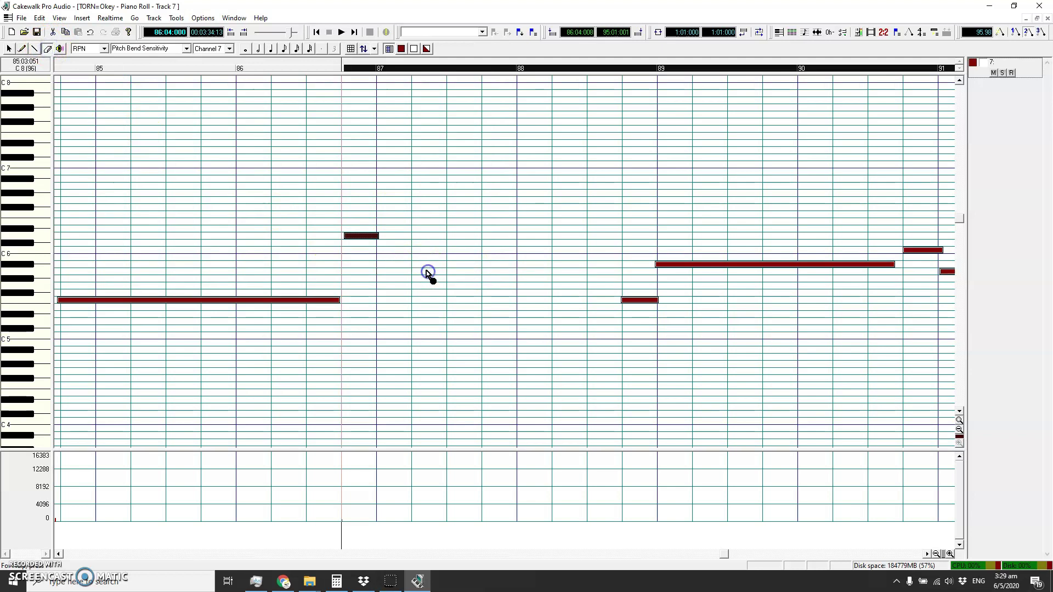
{"action": "left_click", "coordinate": [24, 48]}
{"action": "left_click_drag", "start_coordinate": [379, 236], "coordinate": [621, 260]}
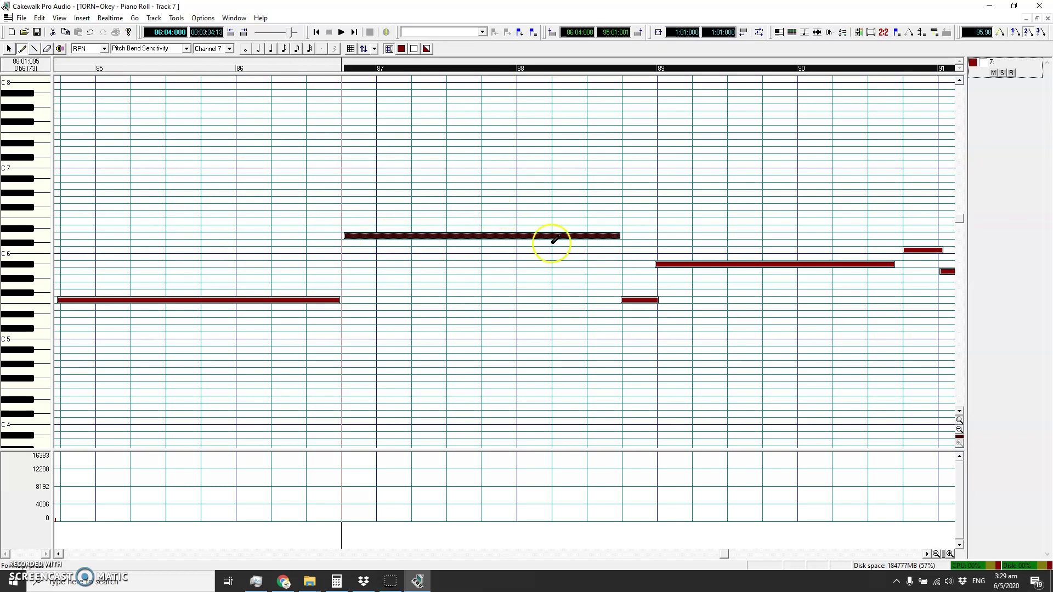
Step: Show the Wheel controller and erase the pitch wheel ramp just before measure 87
{"action": "left_click", "coordinate": [104, 49]}
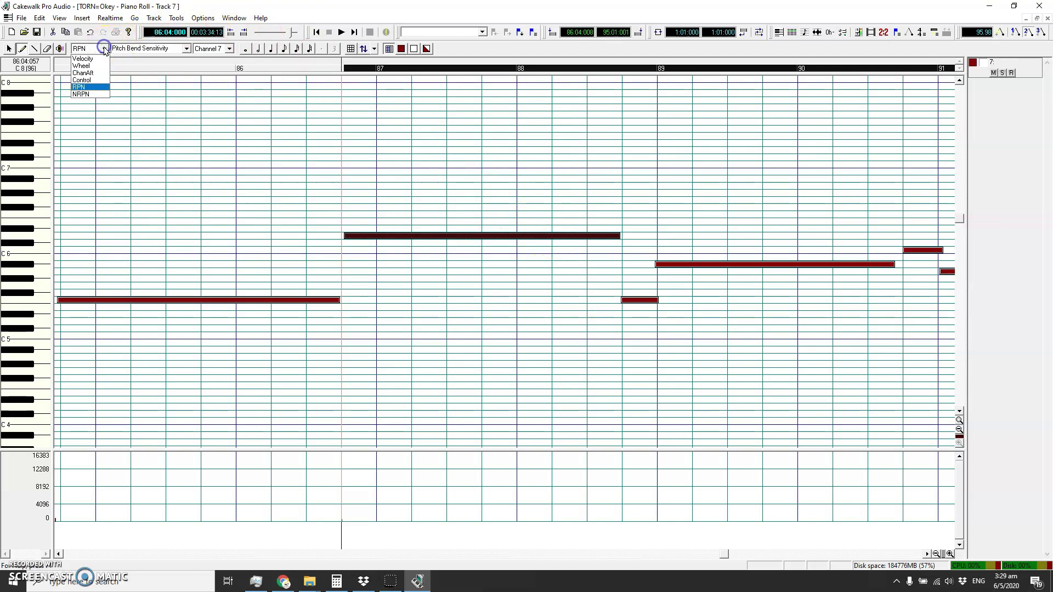
{"action": "left_click", "coordinate": [93, 66]}
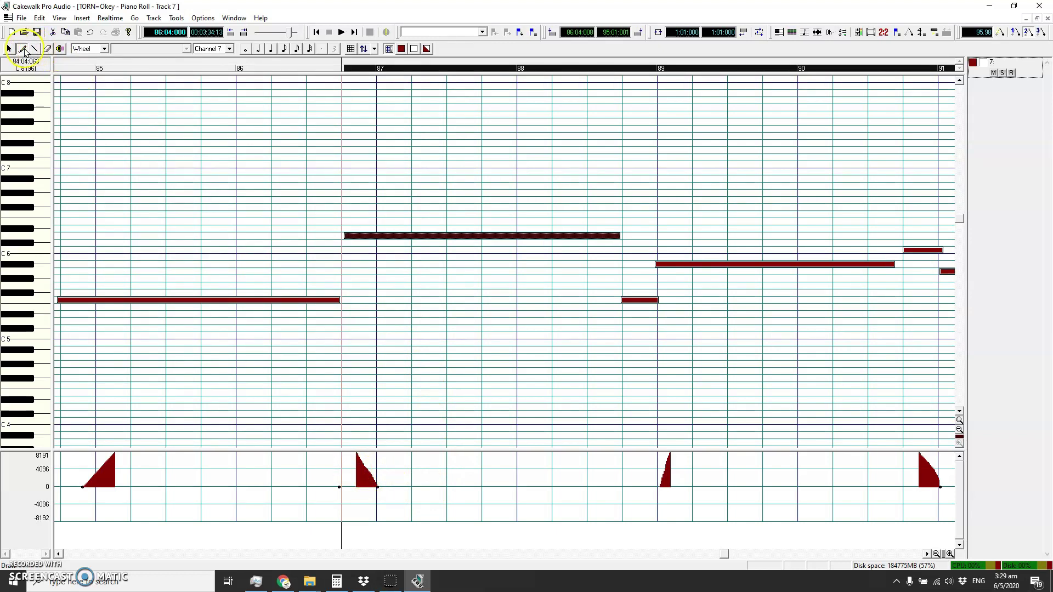
{"action": "left_click", "coordinate": [47, 49]}
{"action": "left_click_drag", "start_coordinate": [354, 462], "coordinate": [403, 481]}
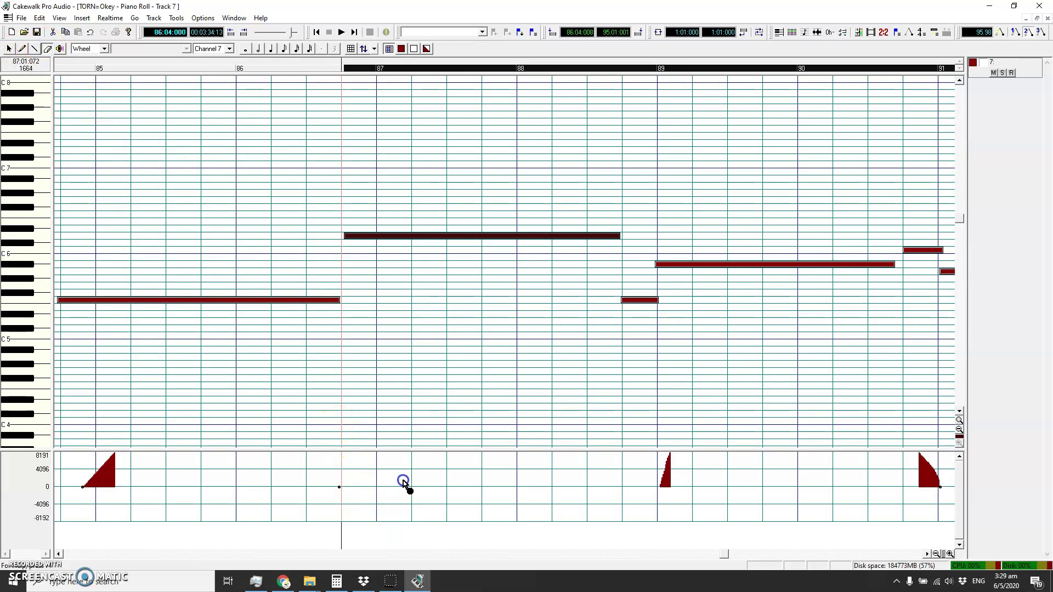
Step: Try a straight downward Wheel ramp from 0 to the minimum starting at measure 87, play it back, and undo it
{"action": "left_click", "coordinate": [35, 49]}
{"action": "left_click_drag", "start_coordinate": [410, 524], "coordinate": [411, 521]}
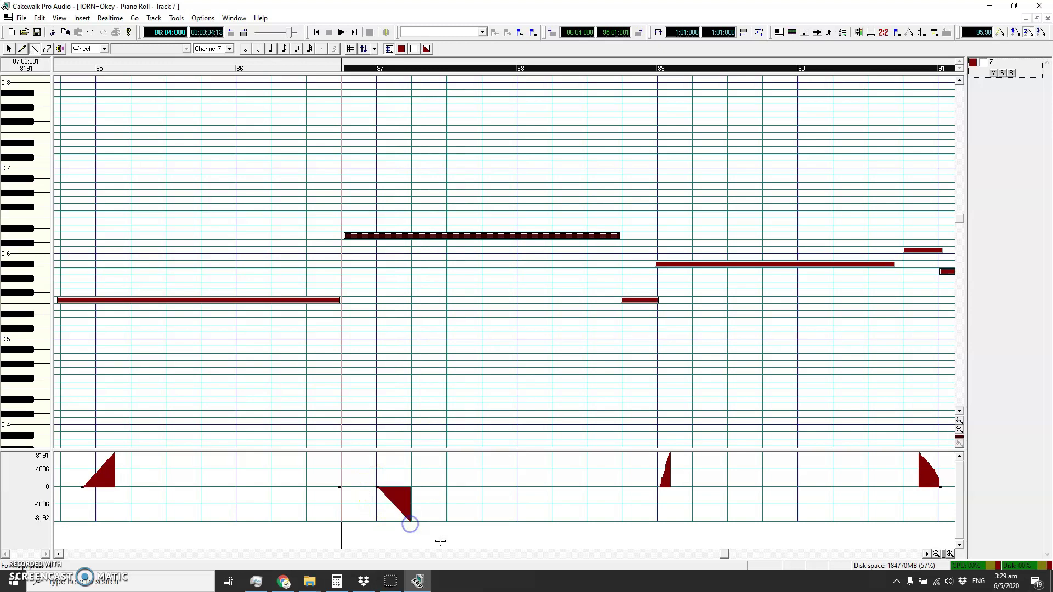
{"action": "key", "text": "space"}
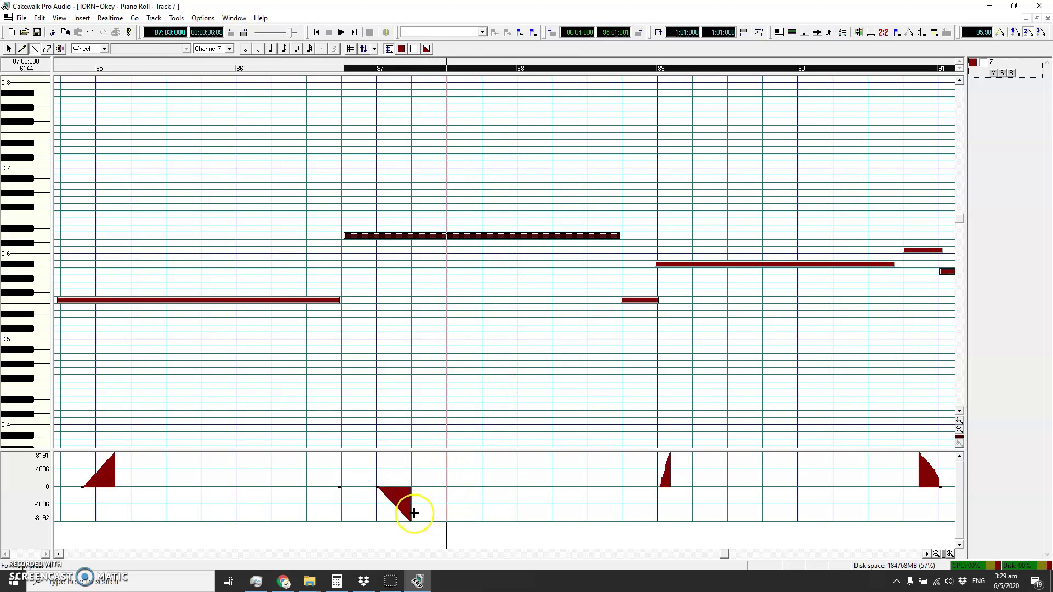
{"action": "key", "text": "ctrl+z"}
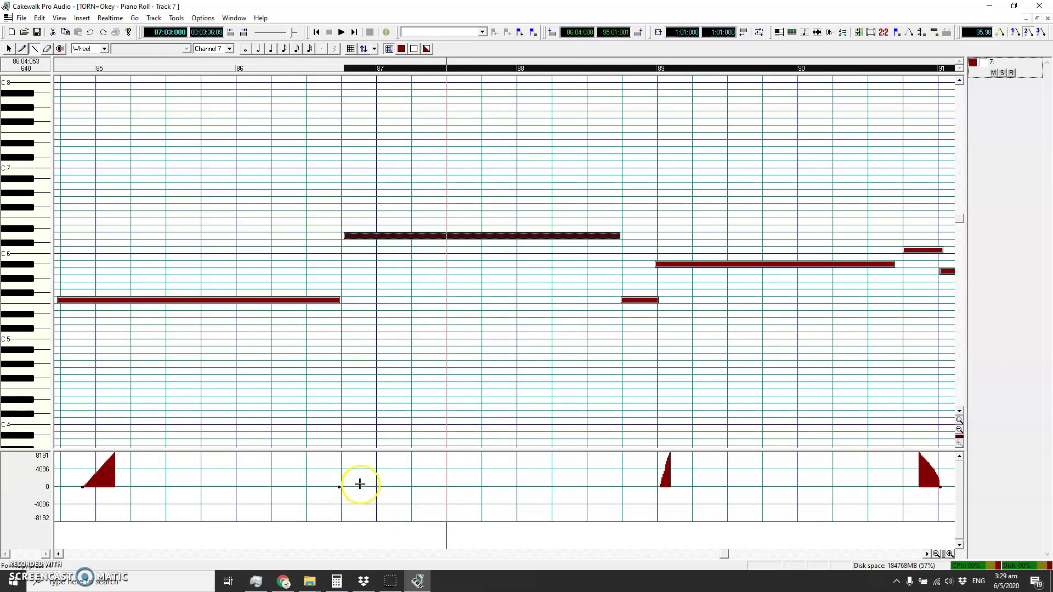
Step: Draw a Wheel ramp from 0 down to the minimum, from mid-beat 86:04 to about 87:01:057, and play the passage from measure 86
{"action": "left_click_drag", "start_coordinate": [398, 525], "coordinate": [398, 522]}
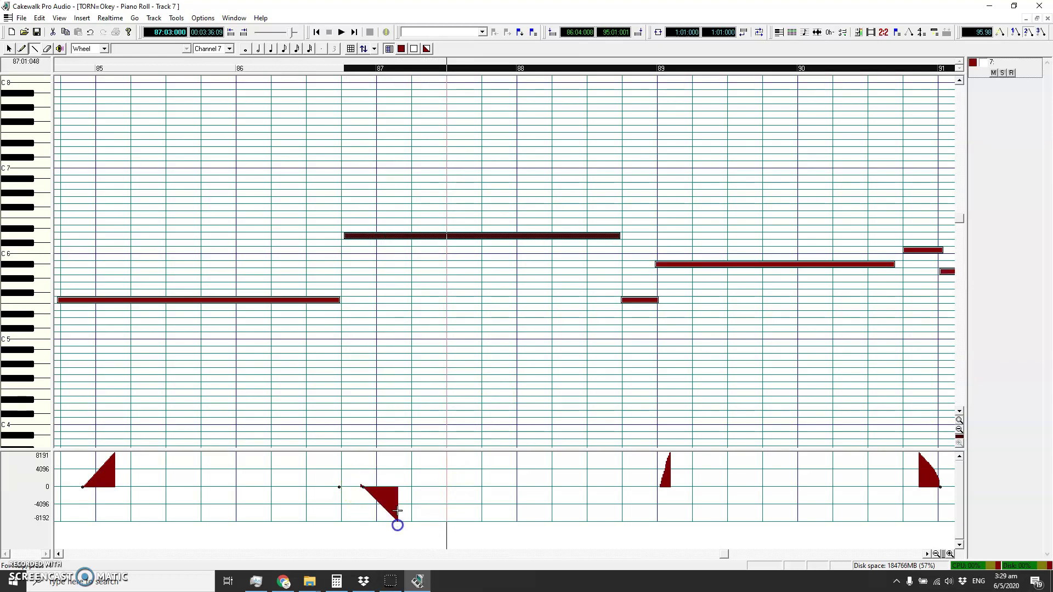
{"action": "left_click", "coordinate": [243, 69]}
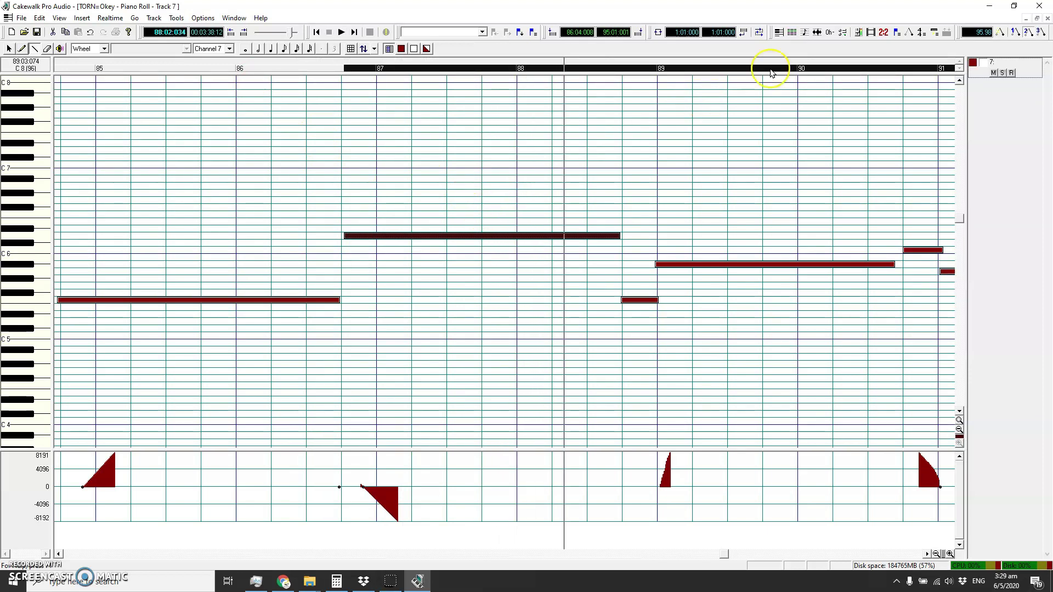
Step: Delete track 7's Modulation events from 87:01:076 up to the zero-value event at 88:03:002 in the Event List
{"action": "left_click", "coordinate": [792, 34]}
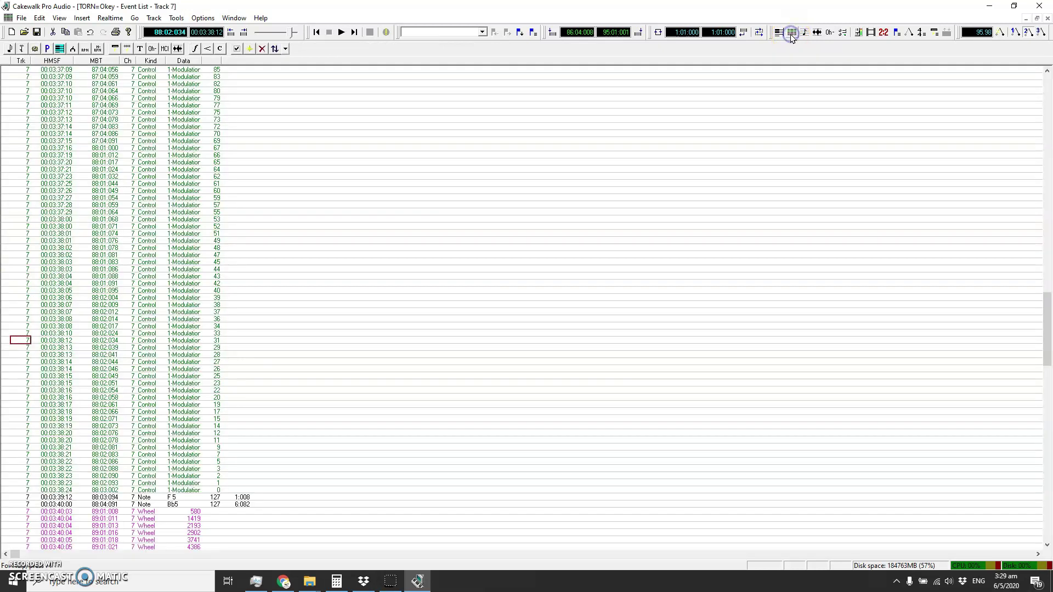
{"action": "left_click_drag", "start_coordinate": [1047, 345], "coordinate": [1047, 257]}
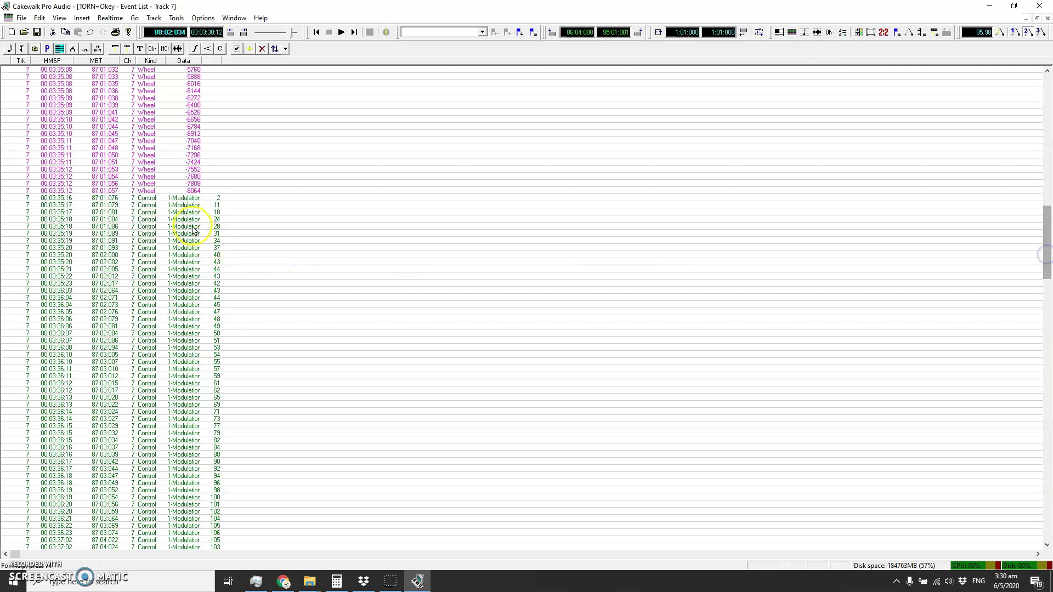
{"action": "key", "text": "Delete"}
{"action": "key", "text": "Delete"}
{"action": "key", "text": "Delete"}
{"action": "key", "text": "Delete"}
{"action": "key", "text": "Delete"}
{"action": "key", "text": "Delete"}
{"action": "key", "text": "Delete"}
{"action": "key", "text": "Delete"}
{"action": "key", "text": "Delete"}
{"action": "key", "text": "Delete"}
{"action": "key", "text": "Delete"}
{"action": "key", "text": "Delete"}
{"action": "key", "text": "Delete"}
{"action": "key", "text": "Delete"}
{"action": "key", "text": "Delete"}
{"action": "key", "text": "Delete"}
{"action": "key", "text": "Delete"}
{"action": "key", "text": "Delete"}
{"action": "key", "text": "Delete"}
{"action": "key", "text": "Delete"}
{"action": "key", "text": "Delete"}
{"action": "key", "text": "Delete"}
{"action": "key", "text": "Delete"}
{"action": "key", "text": "Delete"}
{"action": "key", "text": "Delete"}
{"action": "key", "text": "Delete"}
{"action": "key", "text": "Delete"}
{"action": "key", "text": "Delete"}
{"action": "key", "text": "Delete"}
{"action": "key", "text": "Delete"}
{"action": "key", "text": "Delete"}
{"action": "key", "text": "Delete"}
{"action": "key", "text": "Delete"}
{"action": "key", "text": "Delete"}
{"action": "key", "text": "Delete"}
{"action": "key", "text": "Delete"}
{"action": "key", "text": "Delete"}
{"action": "key", "text": "Delete"}
{"action": "key", "text": "Delete"}
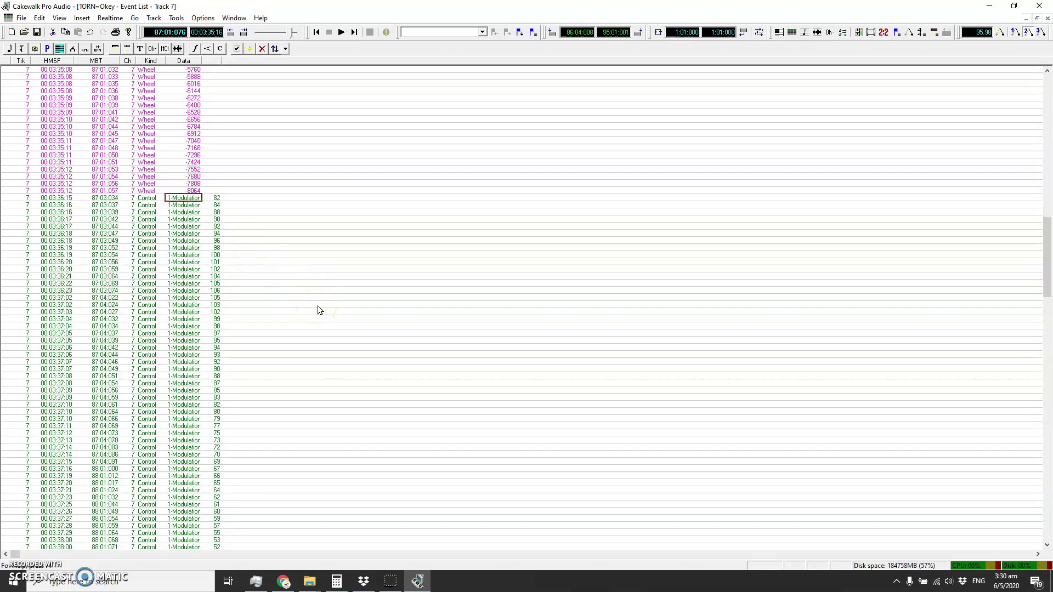
{"action": "key", "text": "Delete"}
{"action": "key", "text": "Delete"}
{"action": "key", "text": "Delete"}
{"action": "key", "text": "Delete"}
{"action": "key", "text": "Delete"}
{"action": "key", "text": "Delete"}
{"action": "key", "text": "Delete"}
{"action": "key", "text": "Delete"}
{"action": "key", "text": "Delete"}
{"action": "key", "text": "Delete"}
{"action": "key", "text": "Delete"}
{"action": "key", "text": "Delete"}
{"action": "key", "text": "Delete"}
{"action": "key", "text": "Delete"}
{"action": "key", "text": "Delete"}
{"action": "key", "text": "Delete"}
{"action": "key", "text": "Delete"}
{"action": "key", "text": "Delete"}
{"action": "key", "text": "Delete"}
{"action": "key", "text": "Delete"}
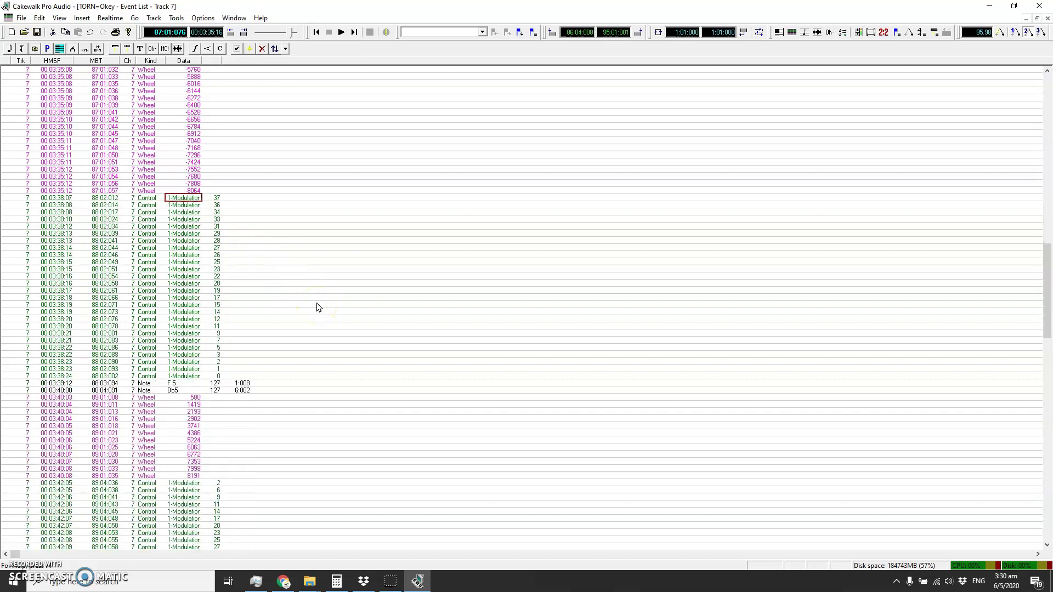
{"action": "key", "text": "Delete"}
{"action": "key", "text": "Delete"}
{"action": "key", "text": "Delete"}
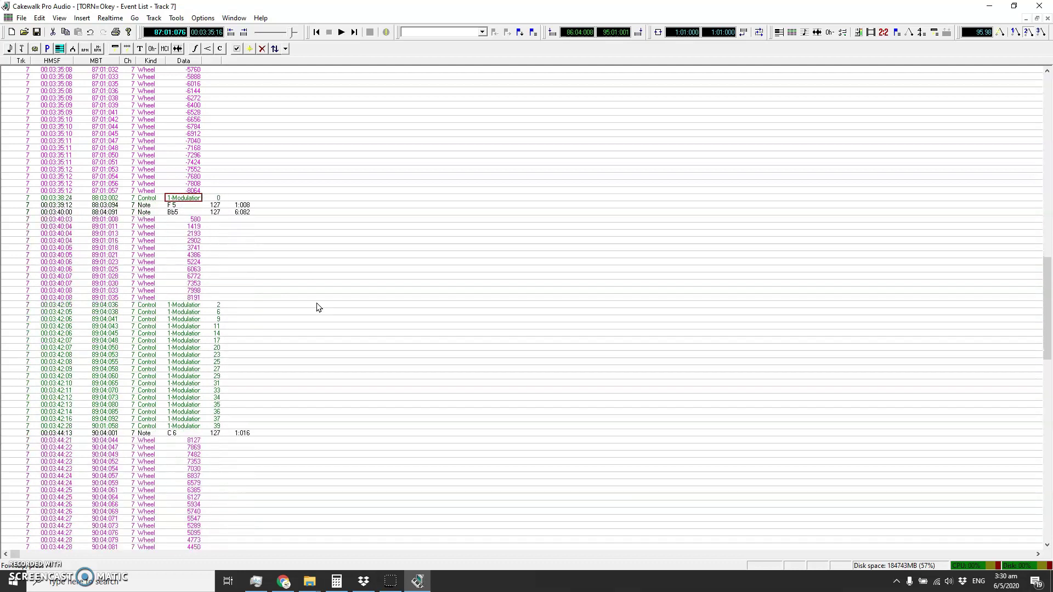
{"action": "left_click", "coordinate": [1047, 18]}
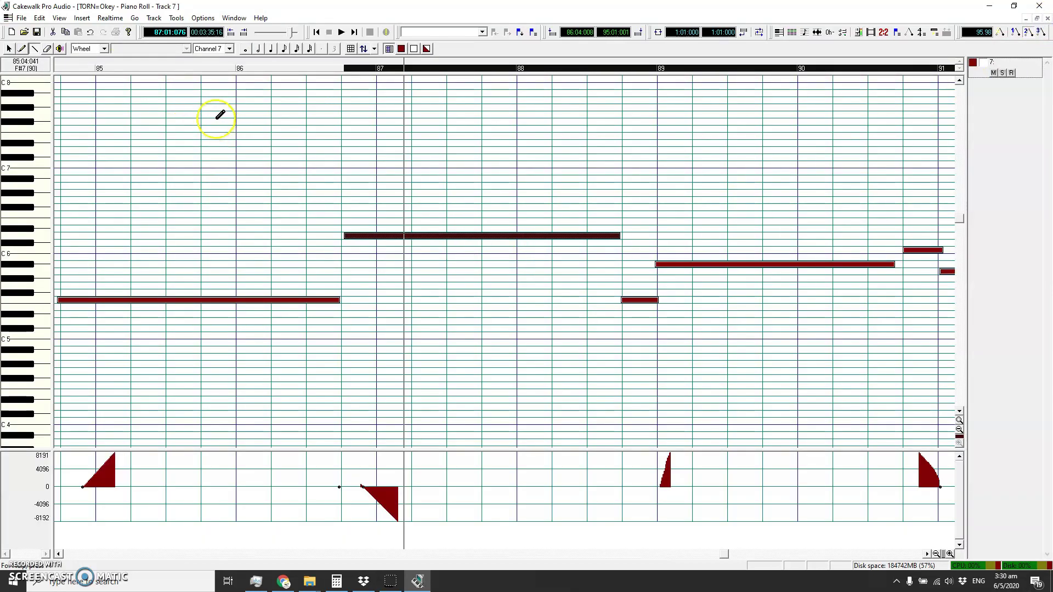
Step: Play back the passage from measure 84 to check the F5 and D6 bends
{"action": "scroll", "coordinate": [213, 102], "scroll_direction": "left", "scroll_amount": 2}
{"action": "left_click", "coordinate": [176, 69]}
{"action": "key", "text": "space"}
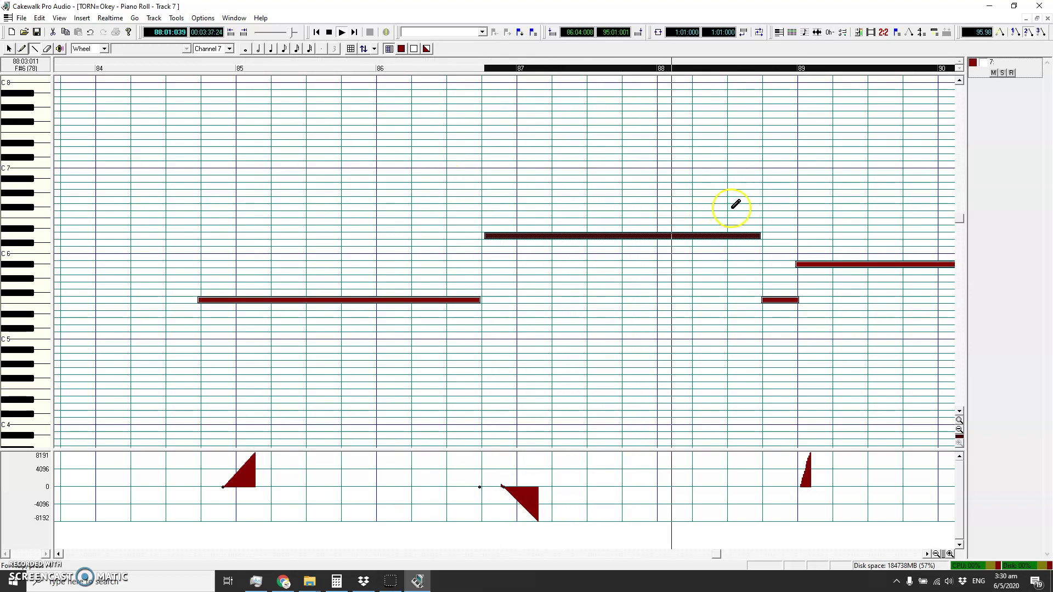
{"action": "key", "text": "space"}
Step: Clear the note selection and insert a marker named 11 at 88:04:000, where the short F5 note begins
{"action": "left_click_drag", "start_coordinate": [717, 553], "coordinate": [734, 553]}
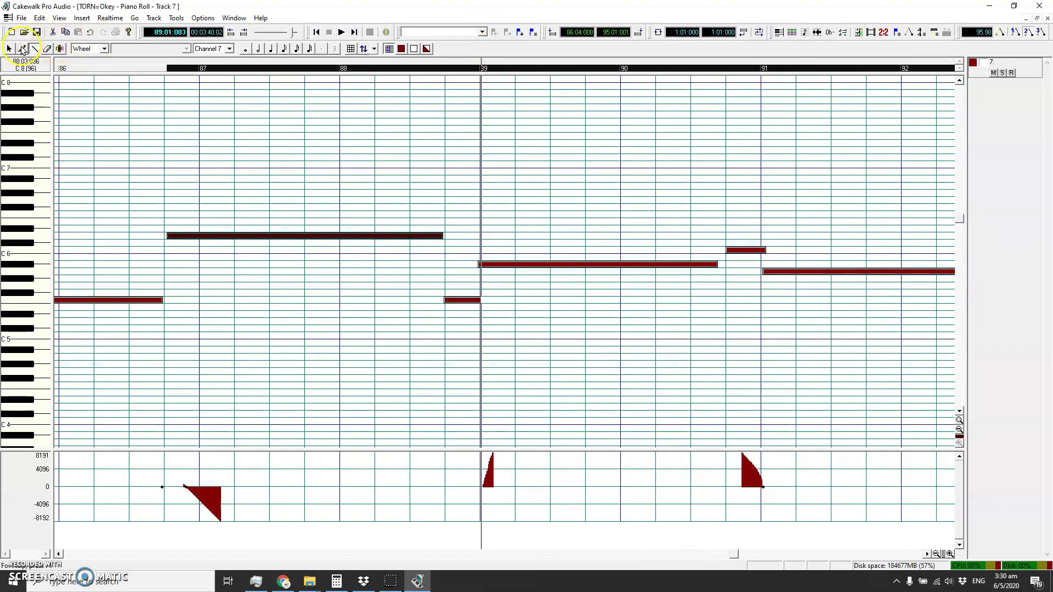
{"action": "left_click", "coordinate": [482, 101]}
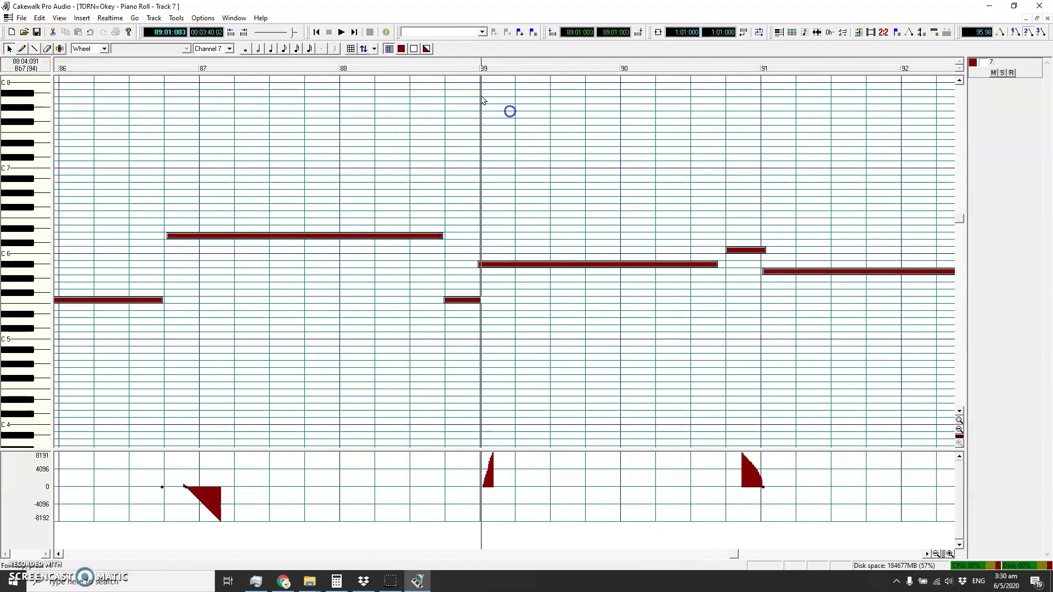
{"action": "right_click", "coordinate": [446, 68]}
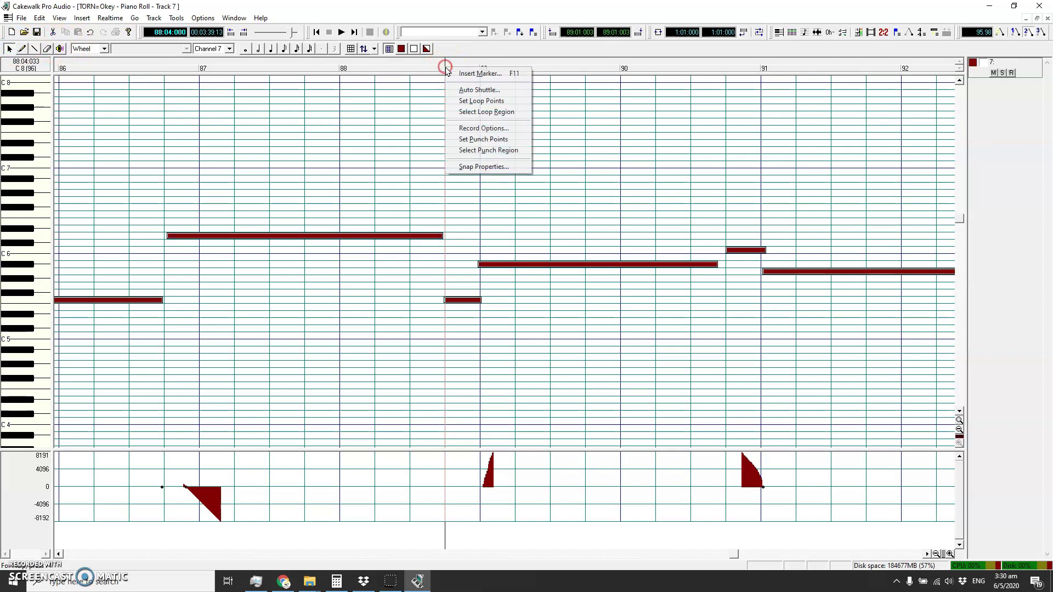
{"action": "left_click", "coordinate": [459, 74]}
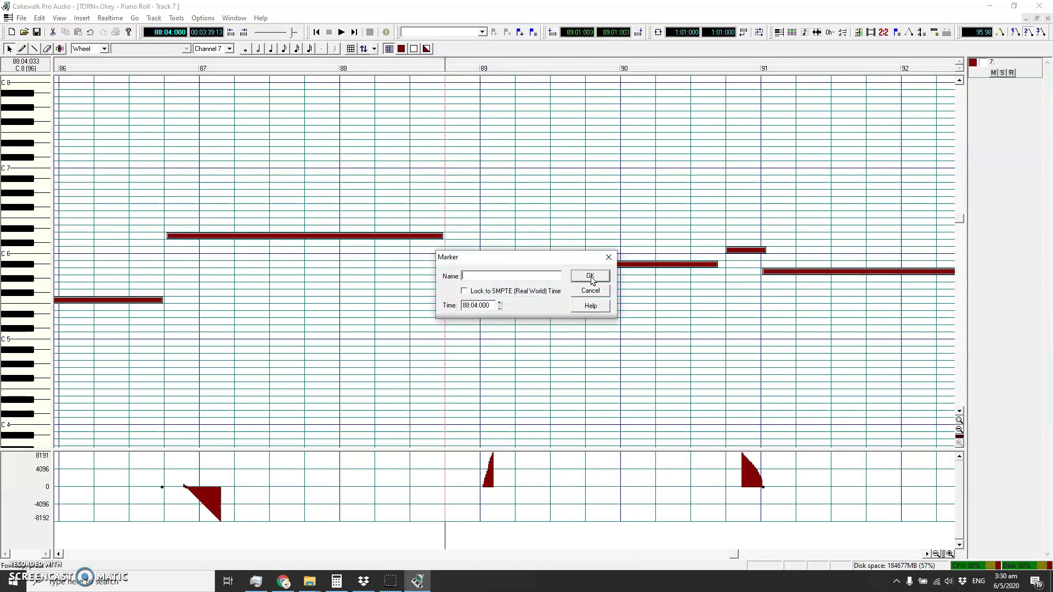
{"action": "key", "text": "Return"}
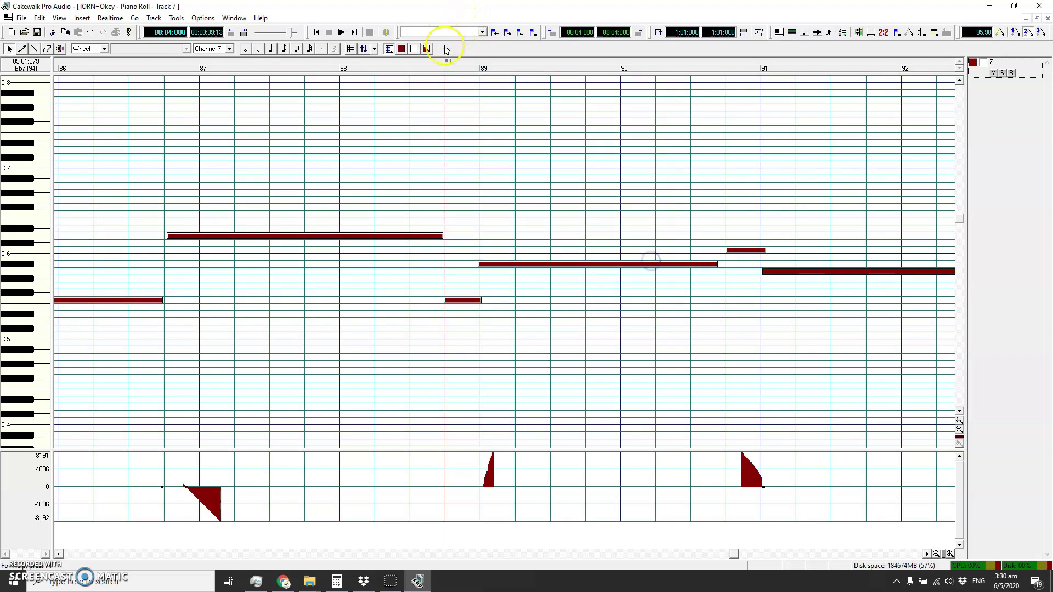
Step: Delete track 7's events from 88:04:003 to 100:01:030, keeping the short F5 note, and clear the time selection
{"action": "mouse_move", "coordinate": [446, 69]}
{"action": "left_mouse_down"}
{"action": "mouse_move", "coordinate": [1023, 65]}
{"action": "mouse_move", "coordinate": [773, 52]}
{"action": "left_mouse_up"}
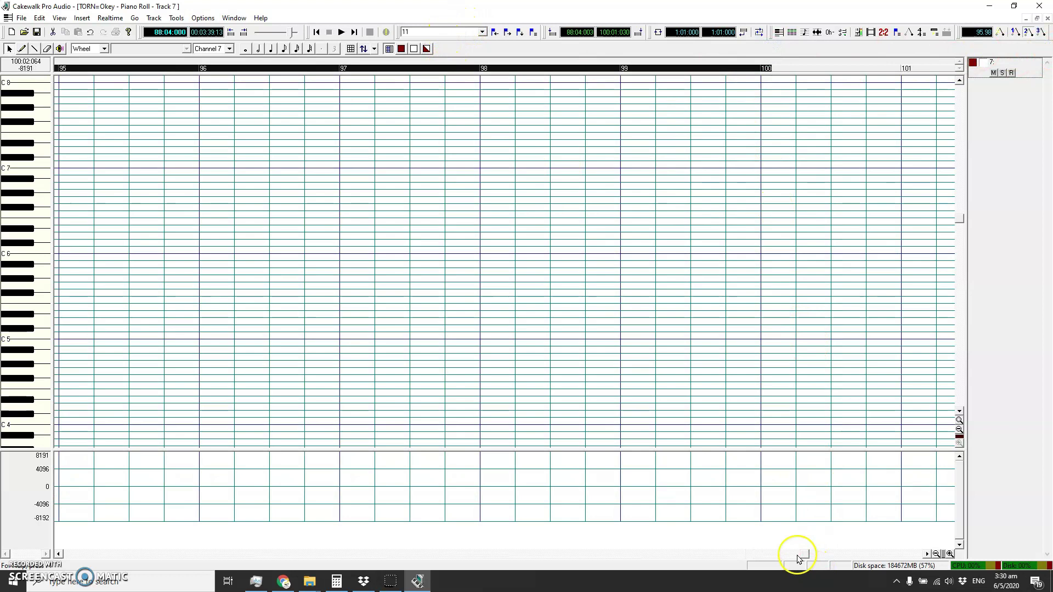
{"action": "left_click_drag", "start_coordinate": [802, 554], "coordinate": [713, 568]}
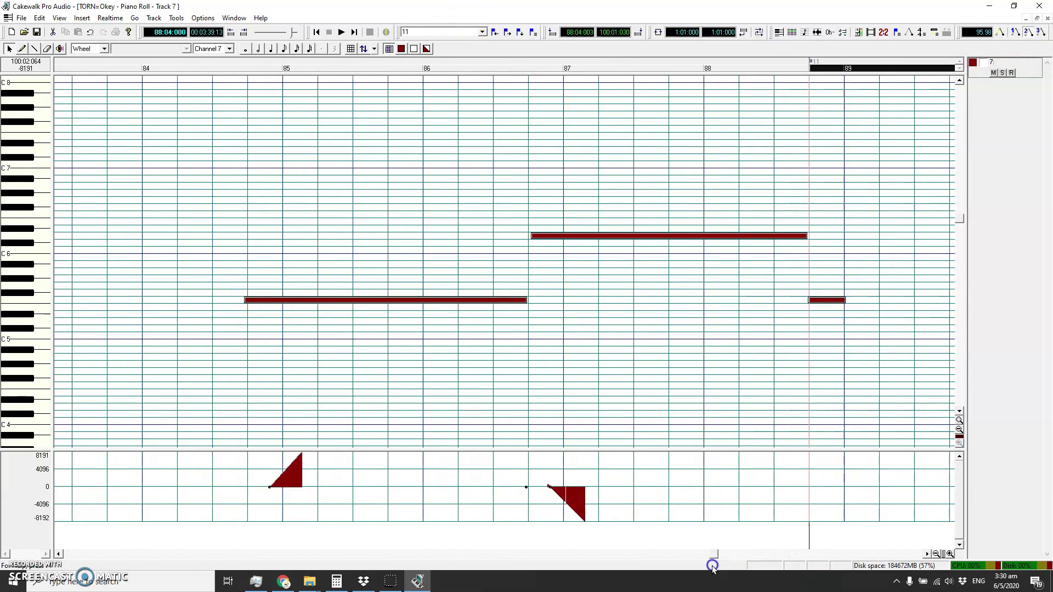
{"action": "left_click", "coordinate": [261, 185]}
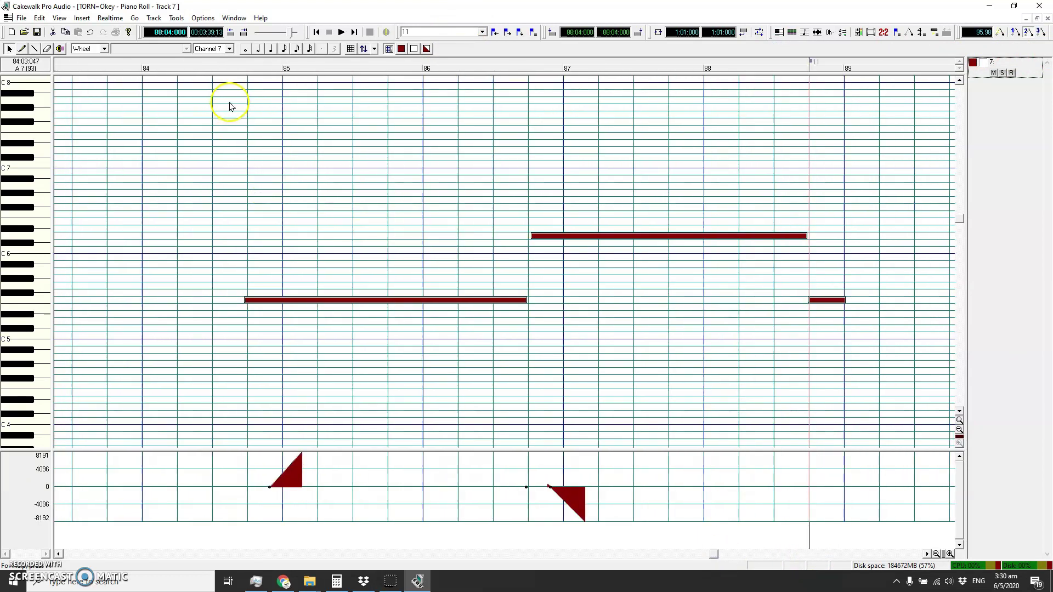
Step: Copy the track events and markers in the time range 84:03:052 to 89:01:060
{"action": "left_click_drag", "start_coordinate": [231, 70], "coordinate": [868, 71]}
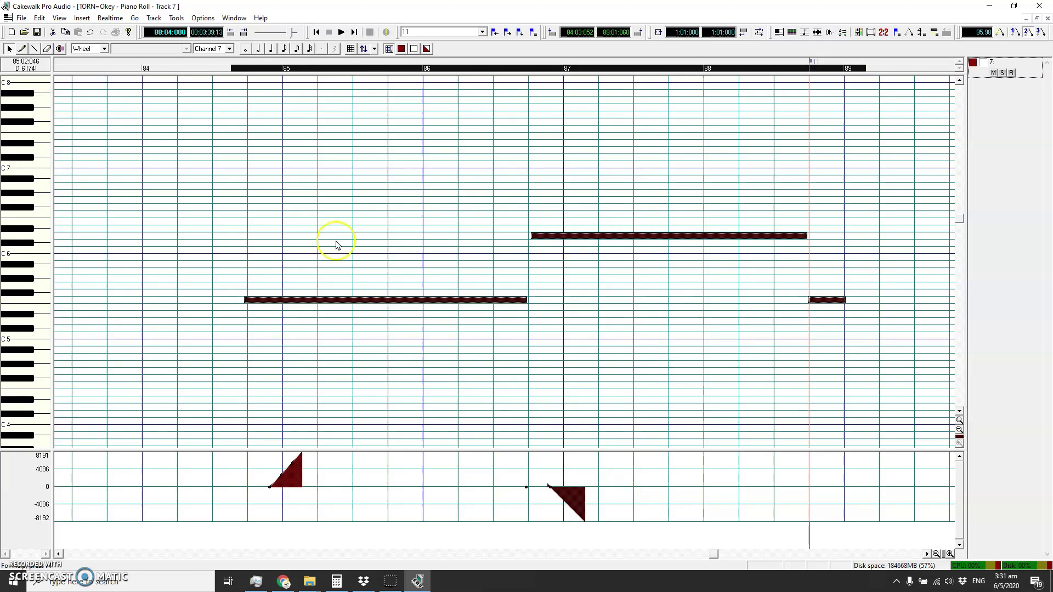
{"action": "left_click", "coordinate": [66, 32]}
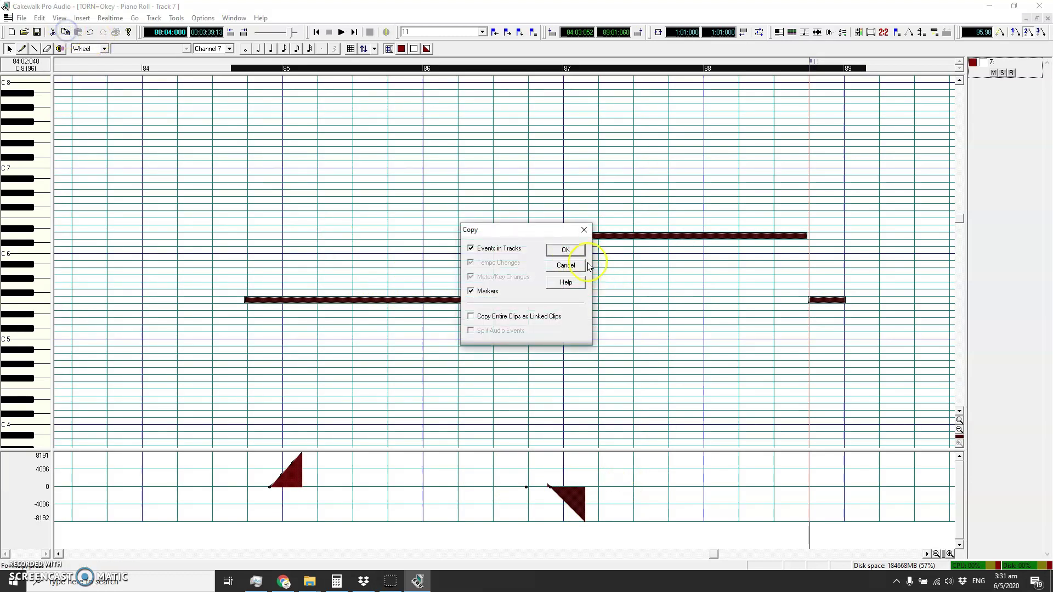
{"action": "left_click", "coordinate": [566, 251]}
Step: Delete the short F5 note at marker 11 and paste the copied phrase once into track 7 at 88:04:000
{"action": "left_click_drag", "start_coordinate": [713, 558], "coordinate": [721, 555]}
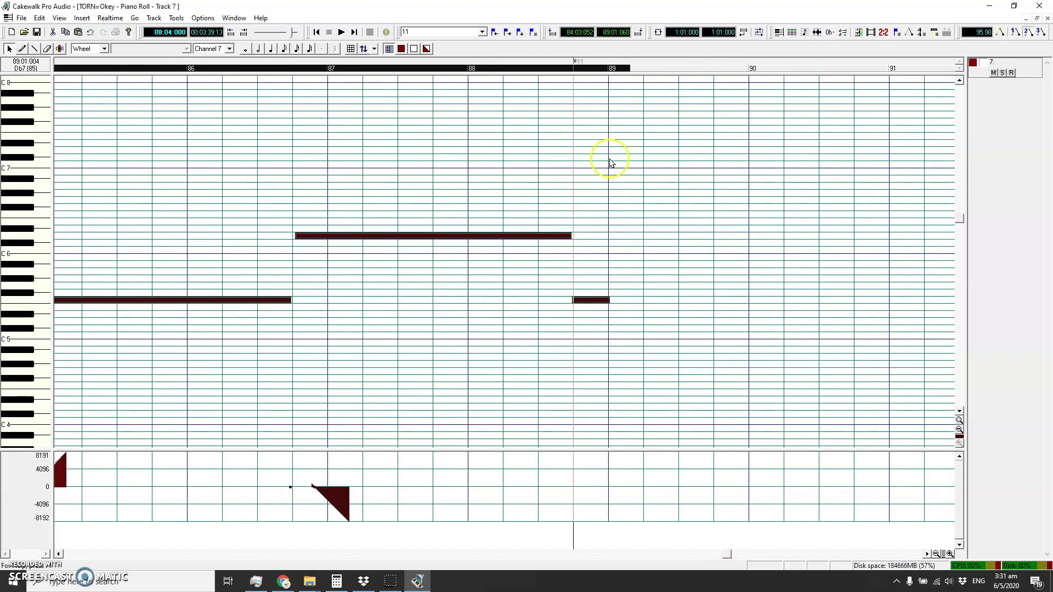
{"action": "left_click", "coordinate": [603, 249]}
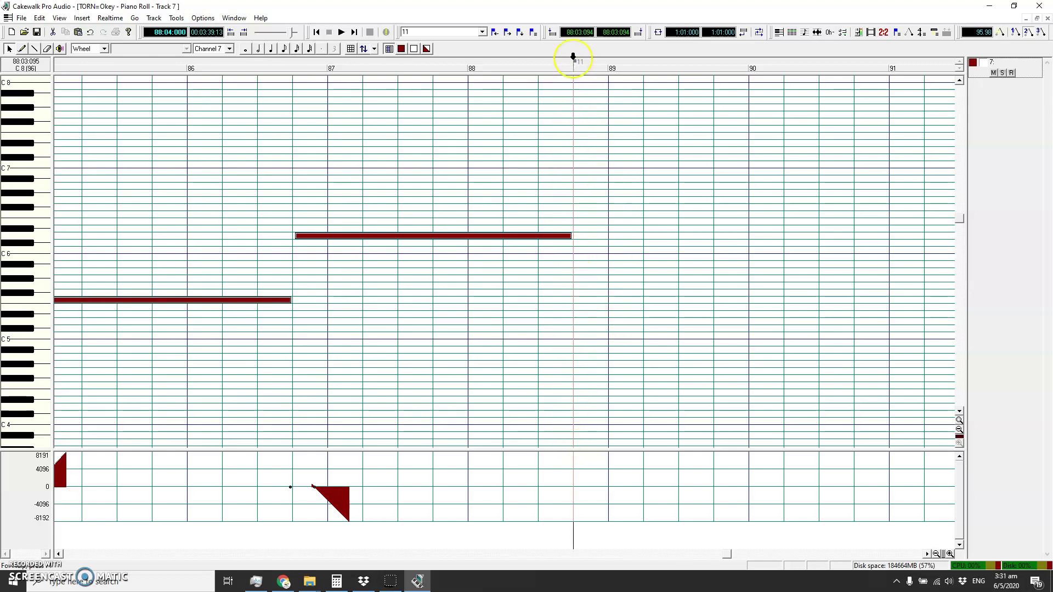
{"action": "left_click", "coordinate": [80, 33]}
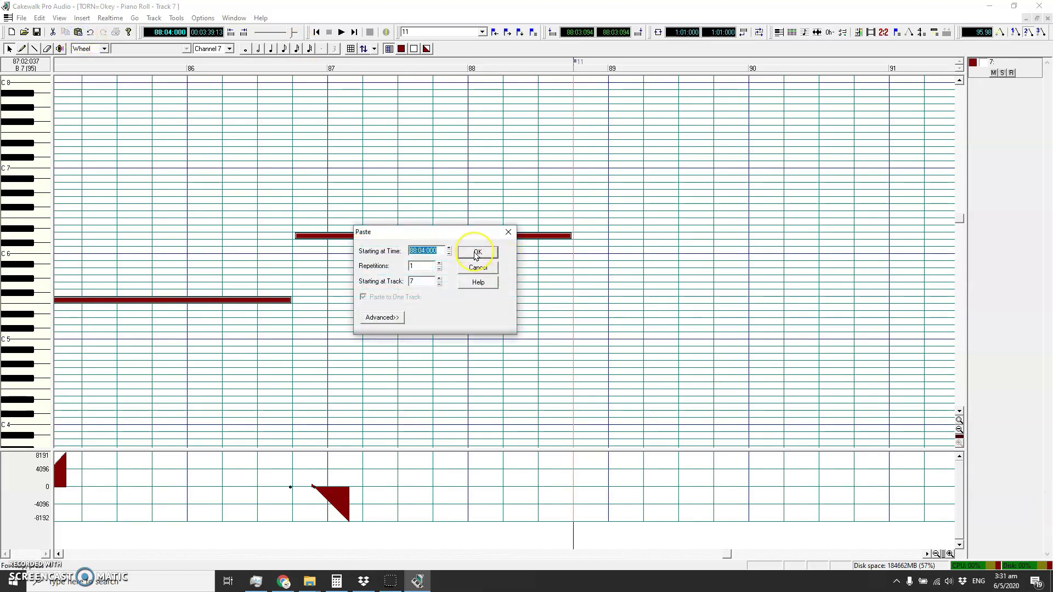
{"action": "left_click", "coordinate": [476, 253]}
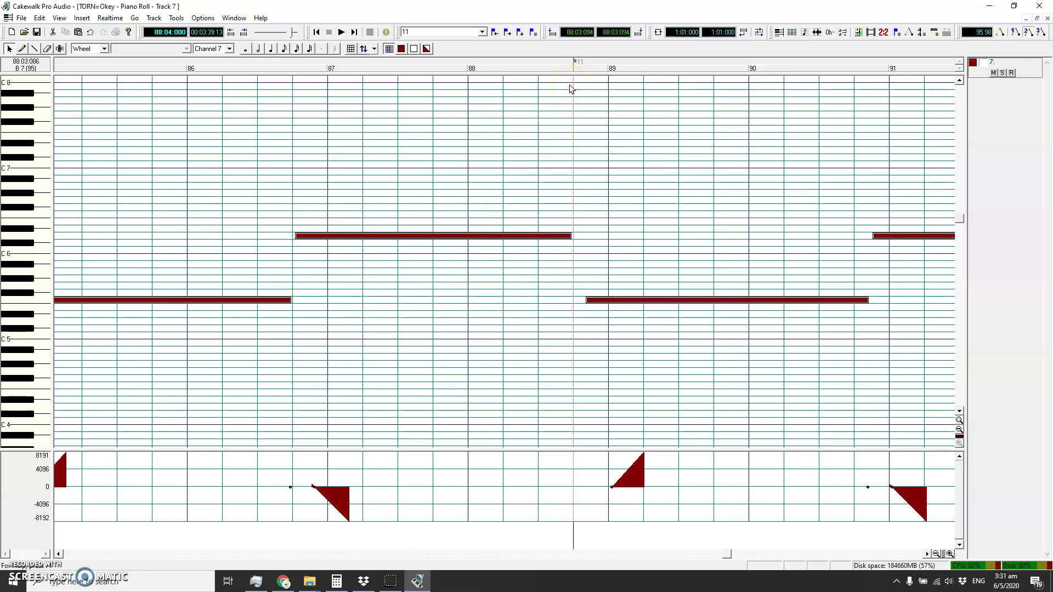
{"action": "left_click_drag", "start_coordinate": [575, 73], "coordinate": [849, 65]}
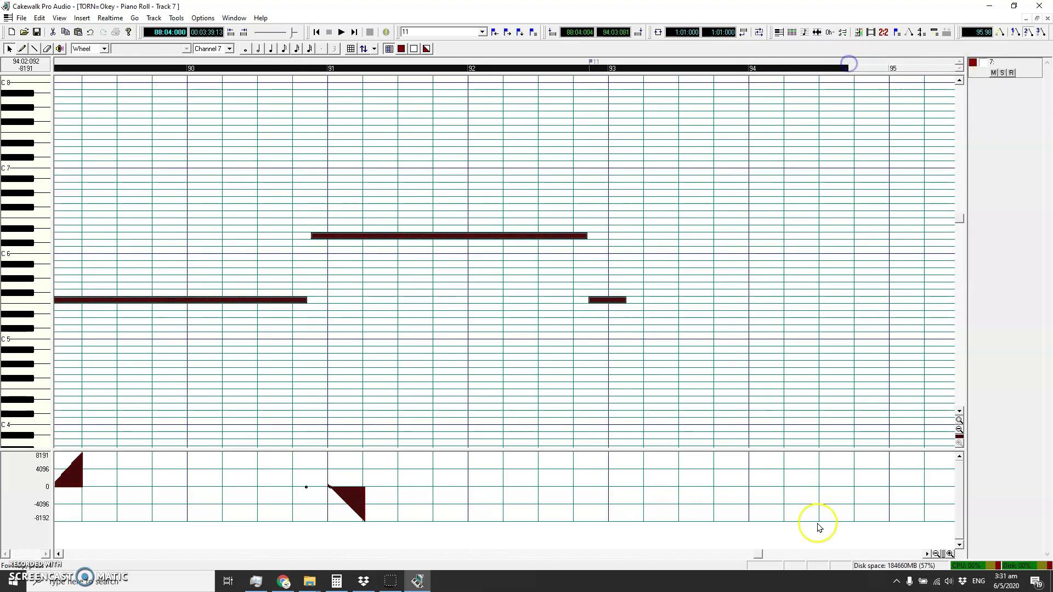
{"action": "left_click_drag", "start_coordinate": [759, 553], "coordinate": [732, 556]}
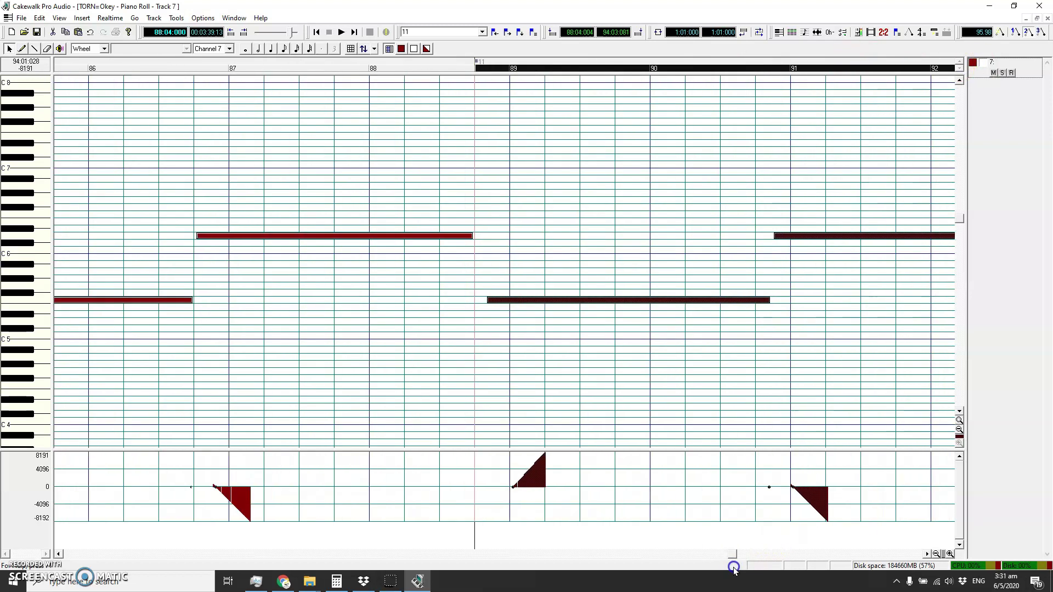
{"action": "left_click", "coordinate": [505, 303]}
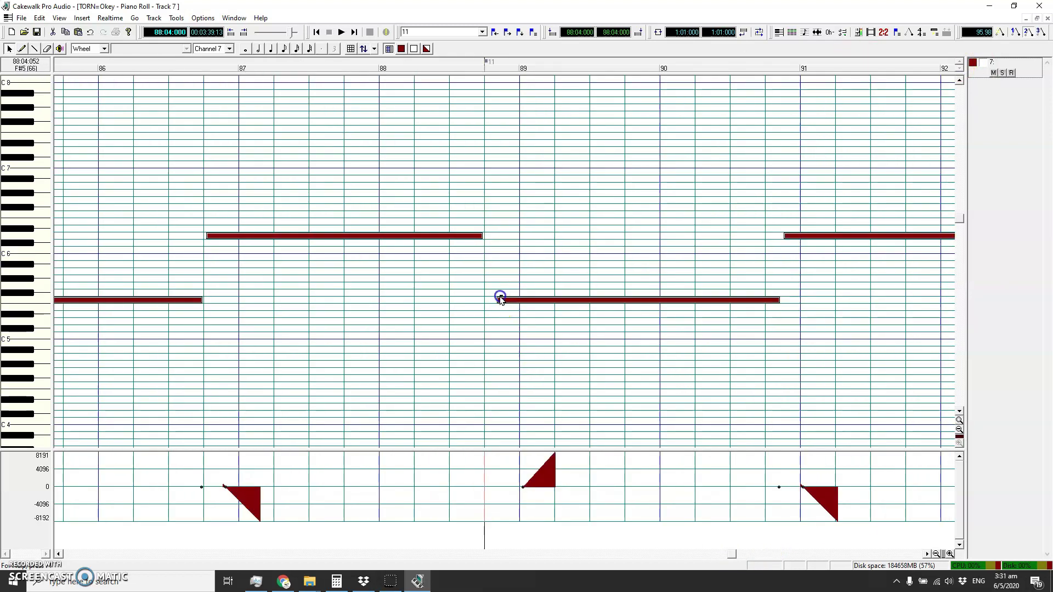
Step: Select the pasted phrase up to about measure 93 and shift it slightly earlier so its first F5 note starts at marker 11
{"action": "left_click_drag", "start_coordinate": [485, 68], "coordinate": [904, 69]}
{"action": "left_click_drag", "start_coordinate": [749, 556], "coordinate": [728, 554]}
{"action": "left_click_drag", "start_coordinate": [595, 300], "coordinate": [586, 301]}
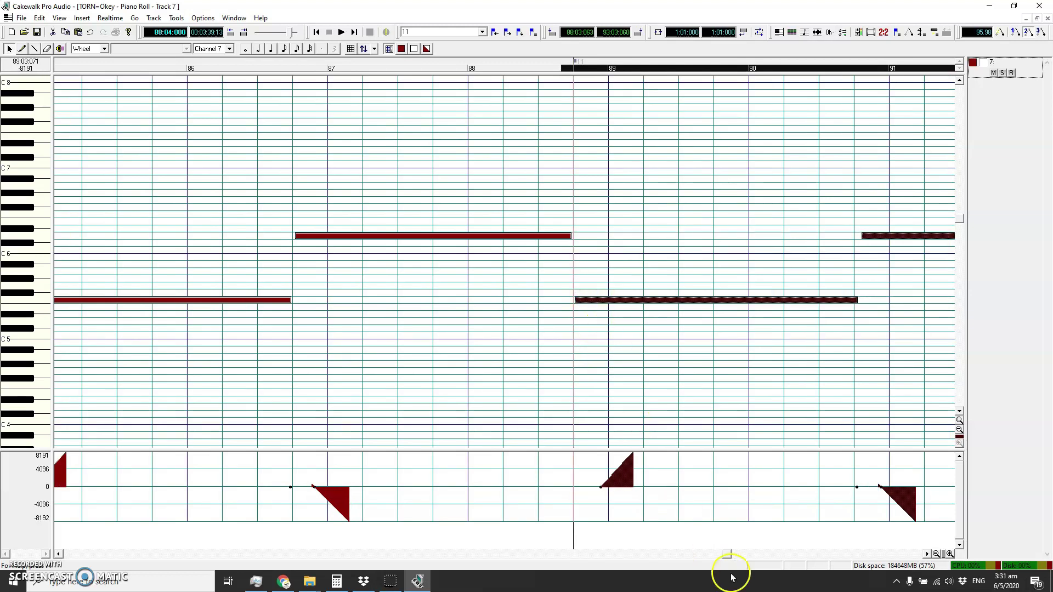
Step: Play back from around measure 84 into the pasted phrase to check the transition at marker 11
{"action": "left_click_drag", "start_coordinate": [724, 555], "coordinate": [700, 556]}
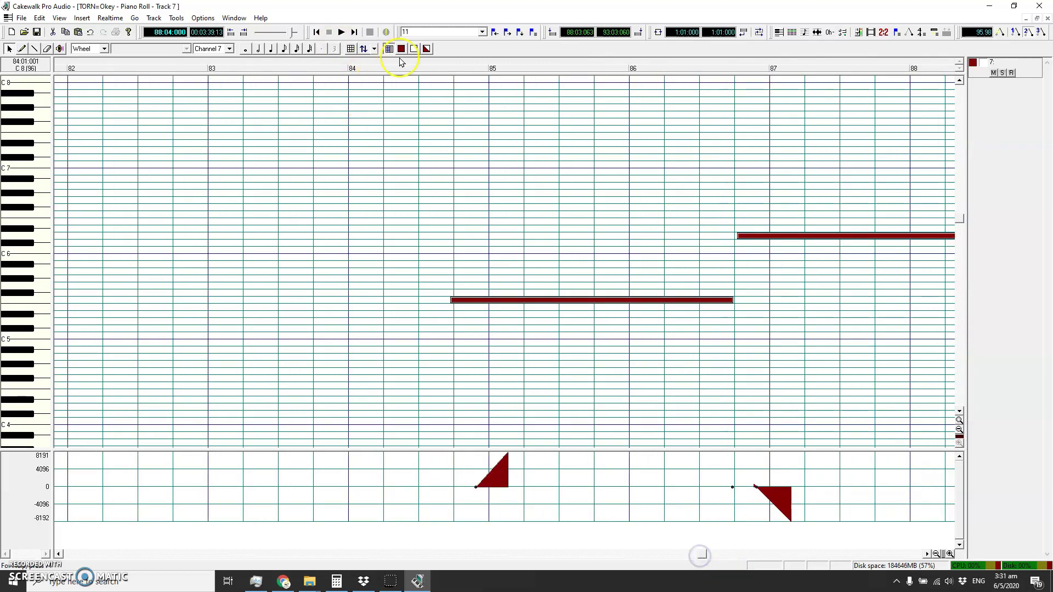
{"action": "key", "text": "space"}
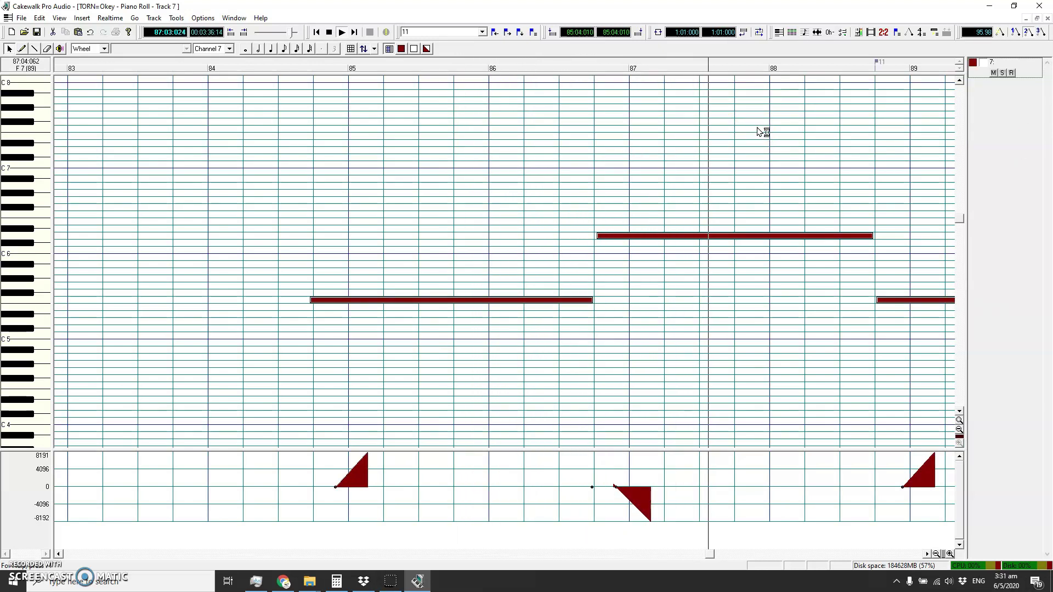
{"action": "left_click_drag", "start_coordinate": [786, 132], "coordinate": [1049, 160]}
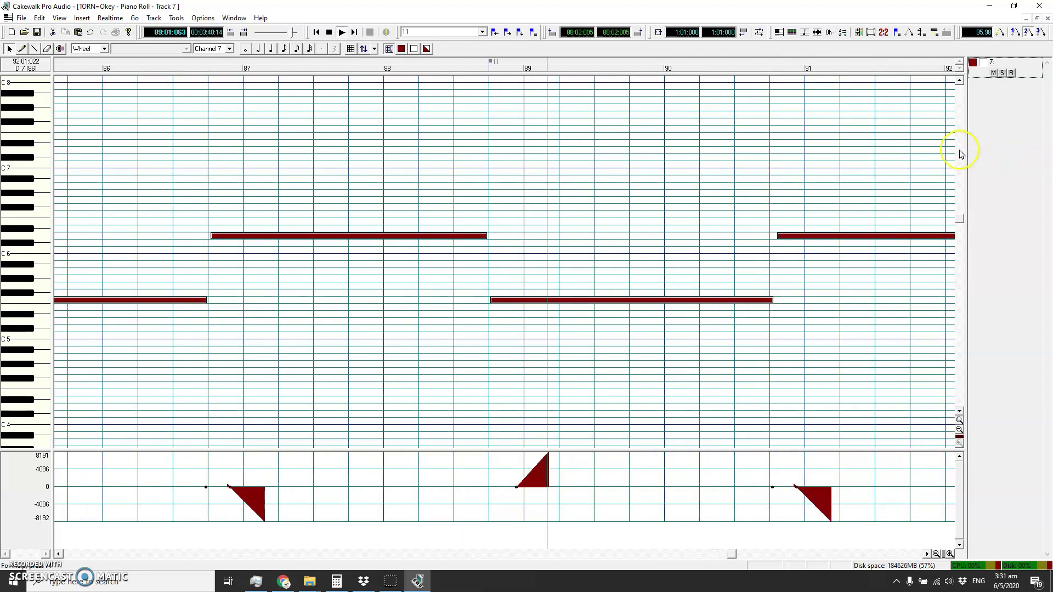
Step: Insert a zero-value Wheel event just before the F5 note at 88:04 and play the transition
{"action": "left_click", "coordinate": [488, 67]}
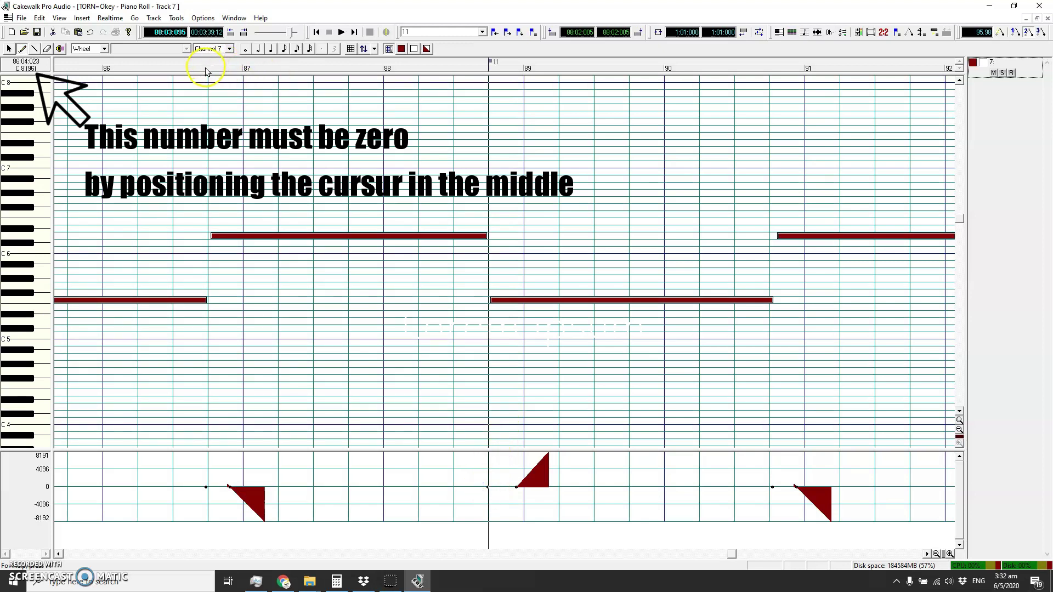
{"action": "scroll", "coordinate": [165, 74], "scroll_direction": "left", "scroll_amount": 4}
{"action": "left_click", "coordinate": [160, 67]}
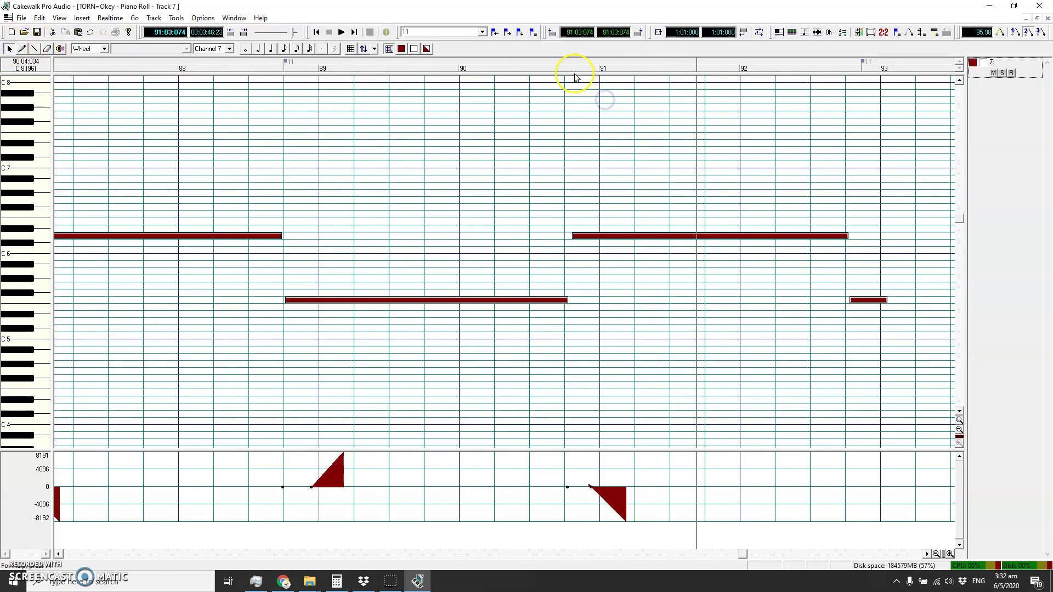
Step: Shift the events in the range 90:04:000 to 92:04:036 slightly earlier to close up to the preceding F5 note, and play from about 88:04
{"action": "left_click_drag", "start_coordinate": [745, 67], "coordinate": [859, 62]}
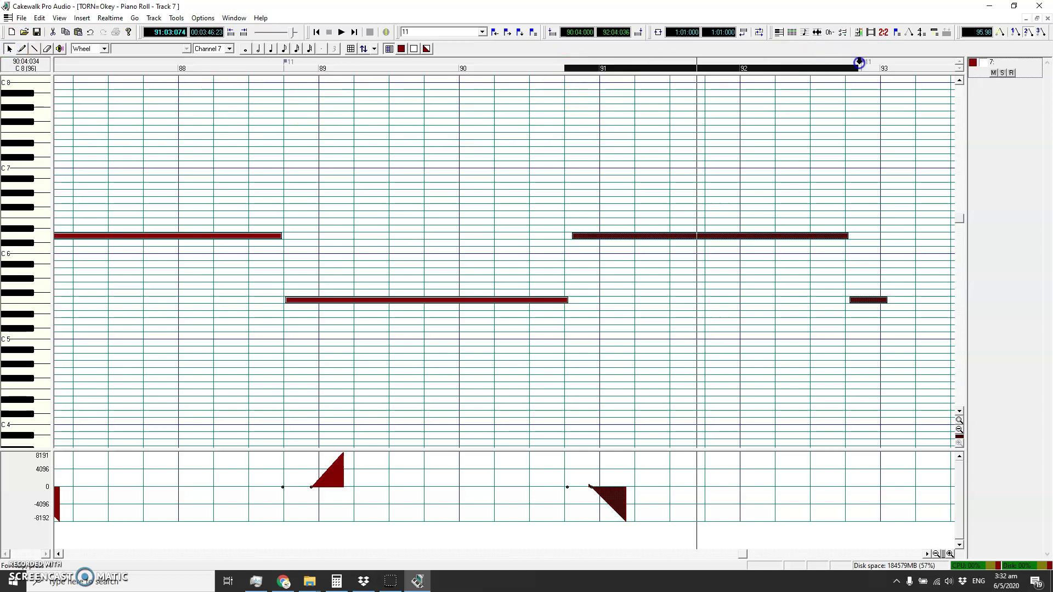
{"action": "left_click_drag", "start_coordinate": [584, 241], "coordinate": [576, 237]}
{"action": "left_click", "coordinate": [281, 69]}
{"action": "key", "text": "space"}
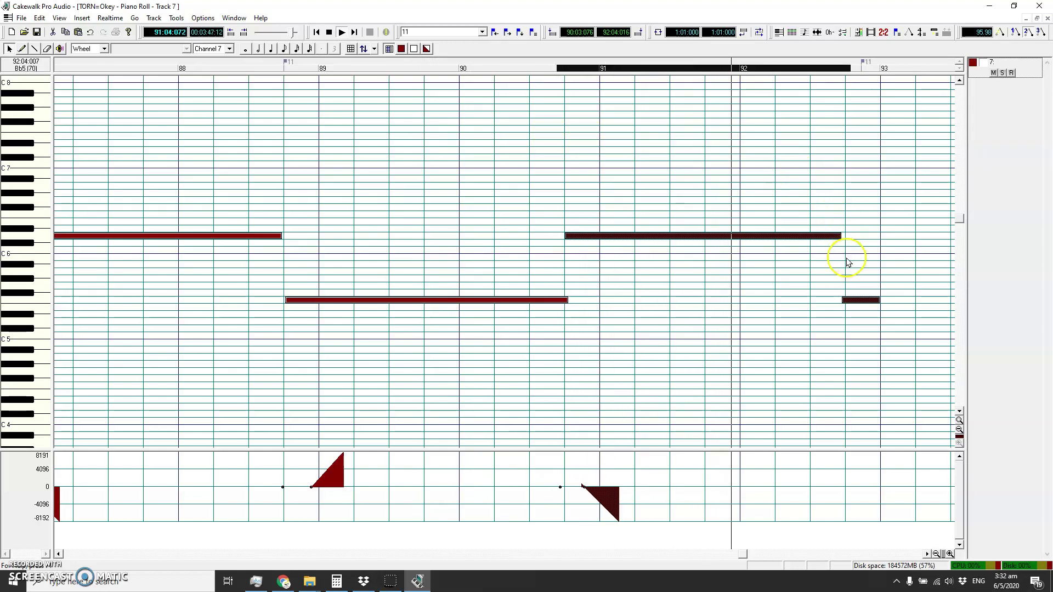
Step: Delete the short F5 note at the end of the pasted phrase, near 92:04
{"action": "left_click", "coordinate": [904, 338]}
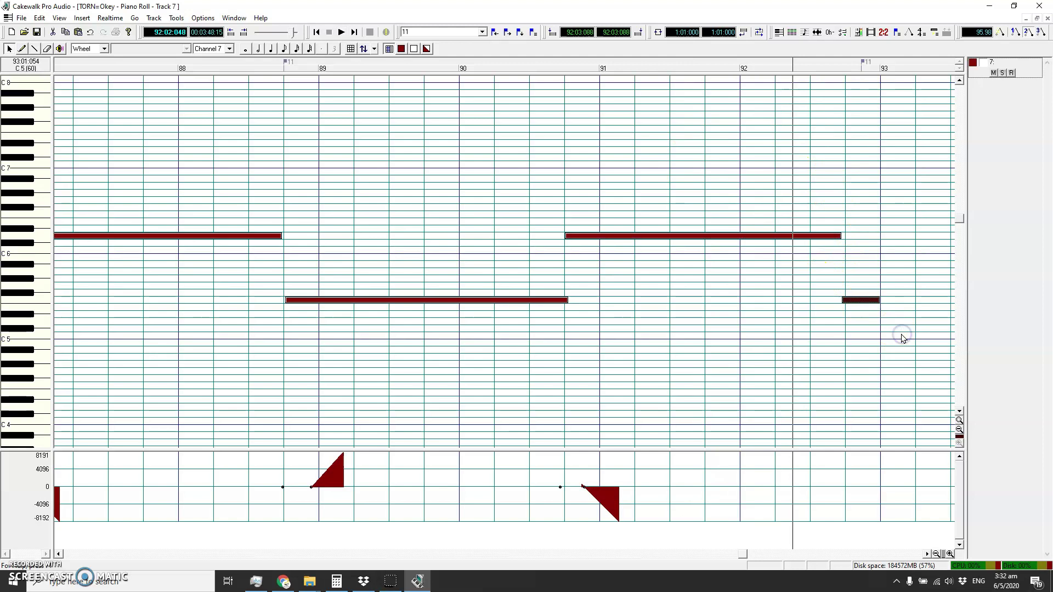
{"action": "scroll", "coordinate": [903, 335], "scroll_direction": "right", "scroll_amount": 3}
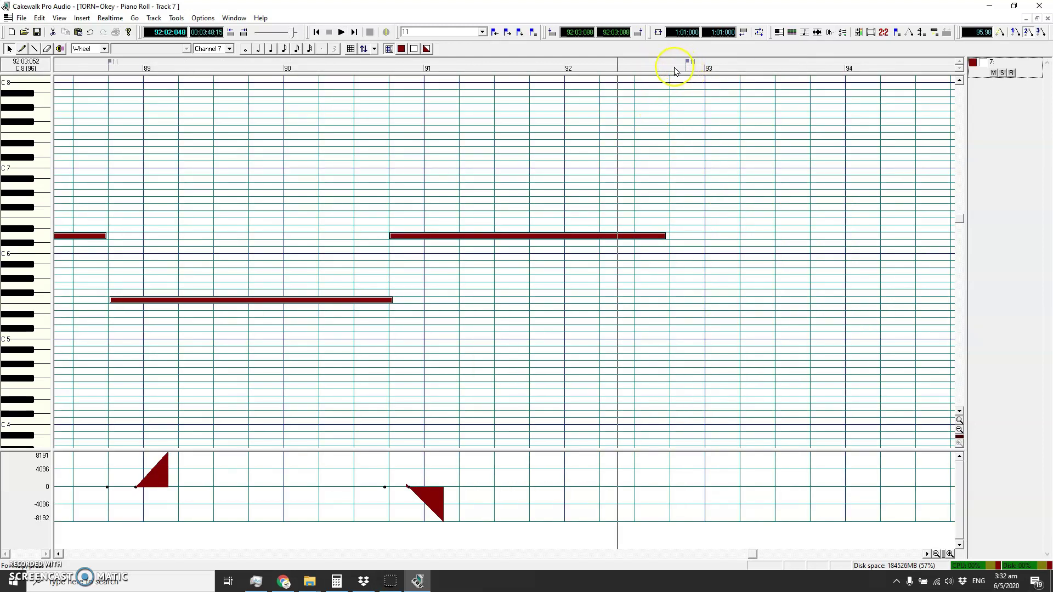
Step: Try pasting the clipboard contents once into track 7 at 92:04:000, play the result and undo the paste
{"action": "left_click", "coordinate": [670, 68]}
{"action": "key", "text": "ctrl+v"}
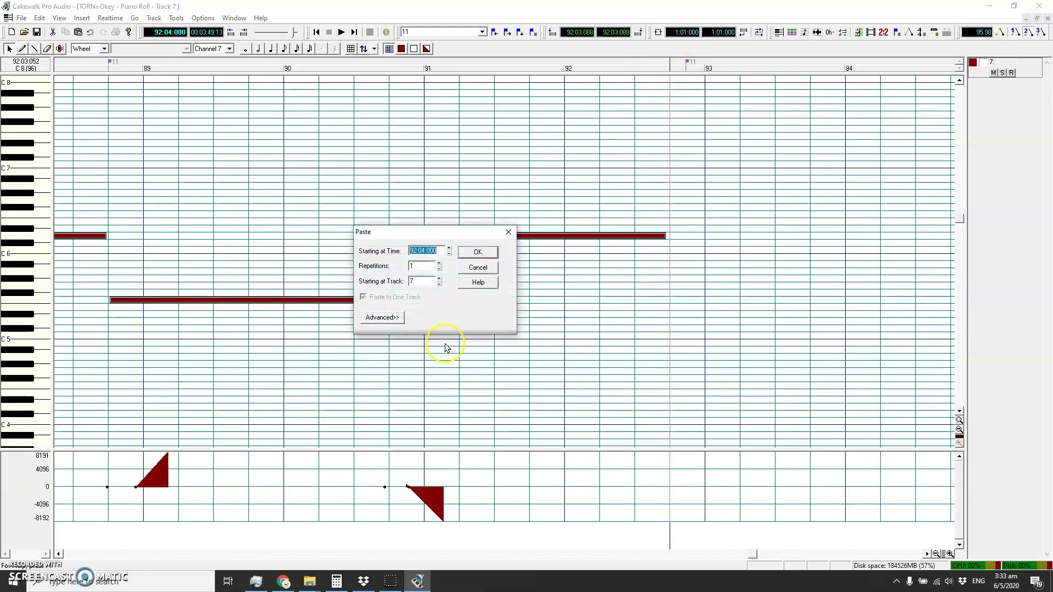
{"action": "left_click", "coordinate": [478, 251]}
{"action": "key", "text": "space"}
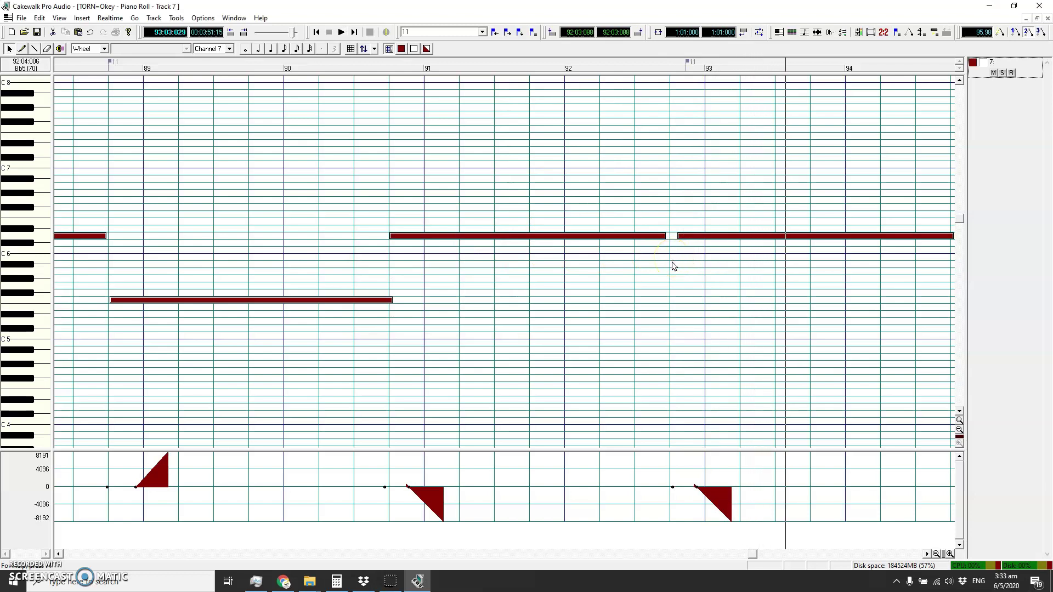
{"action": "key", "text": "ctrl+z"}
{"action": "left_click", "coordinate": [660, 265]}
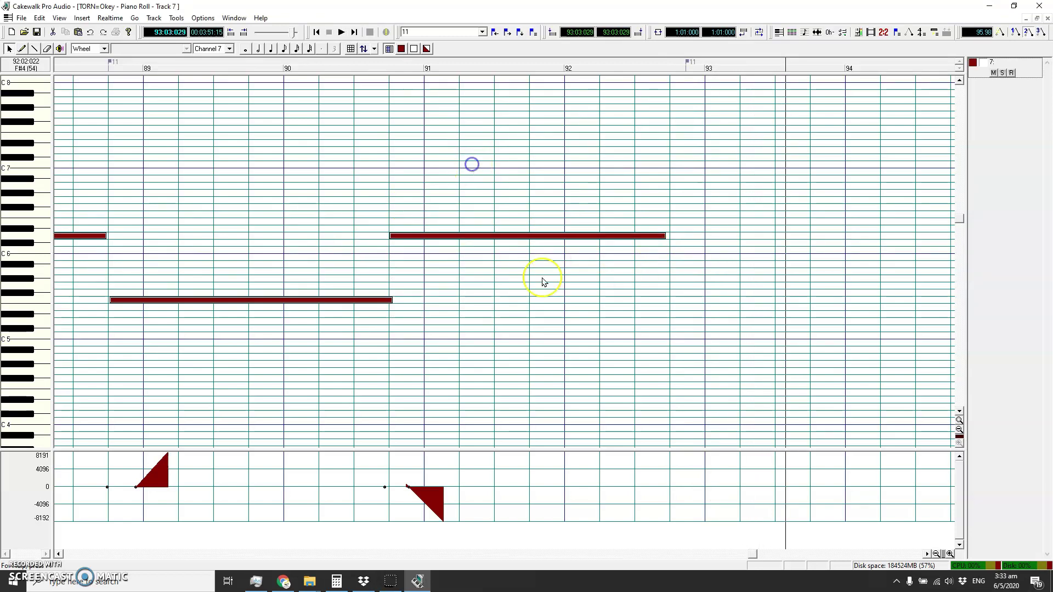
Step: Copy the F5 and D6 phrase with its Wheel events in the range 88:03:095 to 92:04:084
{"action": "mouse_move", "coordinate": [751, 558]}
{"action": "left_mouse_down"}
{"action": "mouse_move", "coordinate": [707, 557]}
{"action": "mouse_move", "coordinate": [752, 557]}
{"action": "mouse_move", "coordinate": [739, 557]}
{"action": "left_mouse_up"}
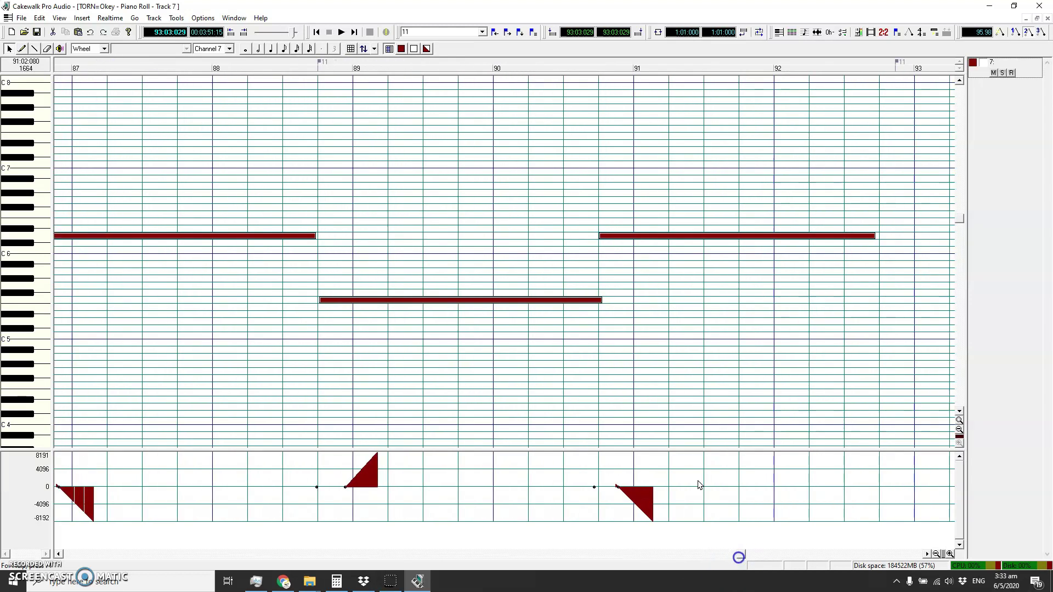
{"action": "left_click_drag", "start_coordinate": [340, 67], "coordinate": [776, 73]}
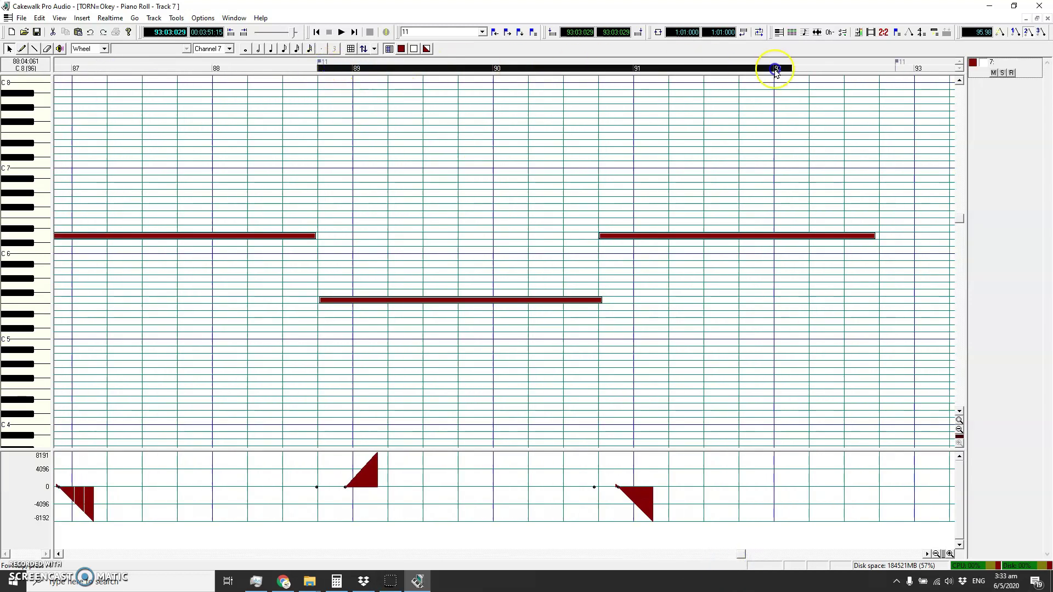
{"action": "left_click_drag", "start_coordinate": [904, 88], "coordinate": [910, 89]}
{"action": "key", "text": "ctrl+c"}
{"action": "left_click", "coordinate": [571, 246]}
{"action": "left_click", "coordinate": [648, 196]}
Step: Paste the copied phrase once into track 7 at 92:03:095 and insert a zero-value Wheel event just before its first F5 note
{"action": "left_click", "coordinate": [879, 71]}
{"action": "key", "text": "ctrl+v"}
{"action": "left_click", "coordinate": [478, 252]}
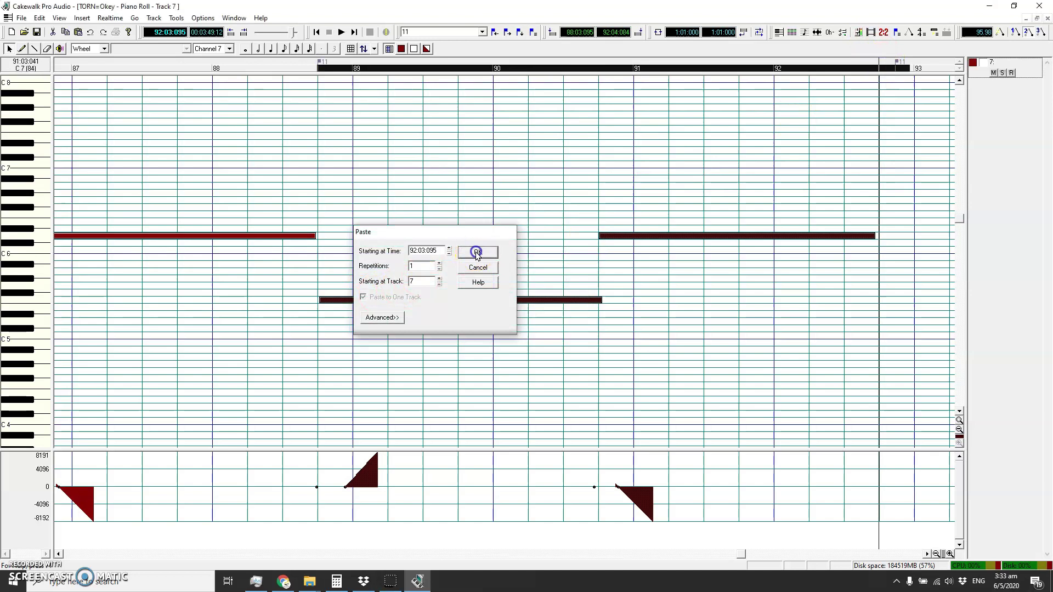
{"action": "key", "text": "space"}
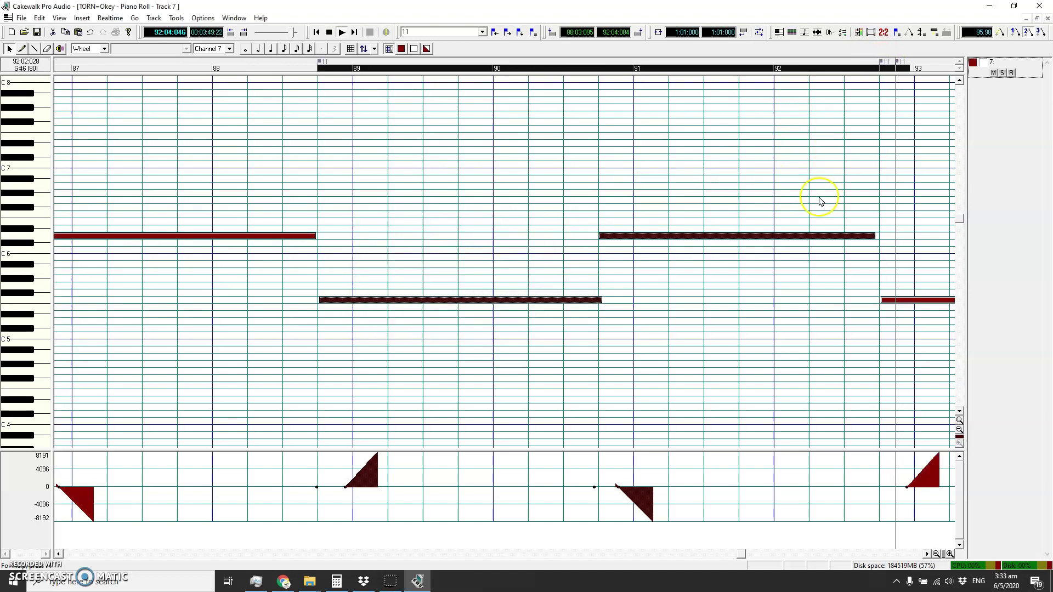
{"action": "left_click", "coordinate": [880, 488]}
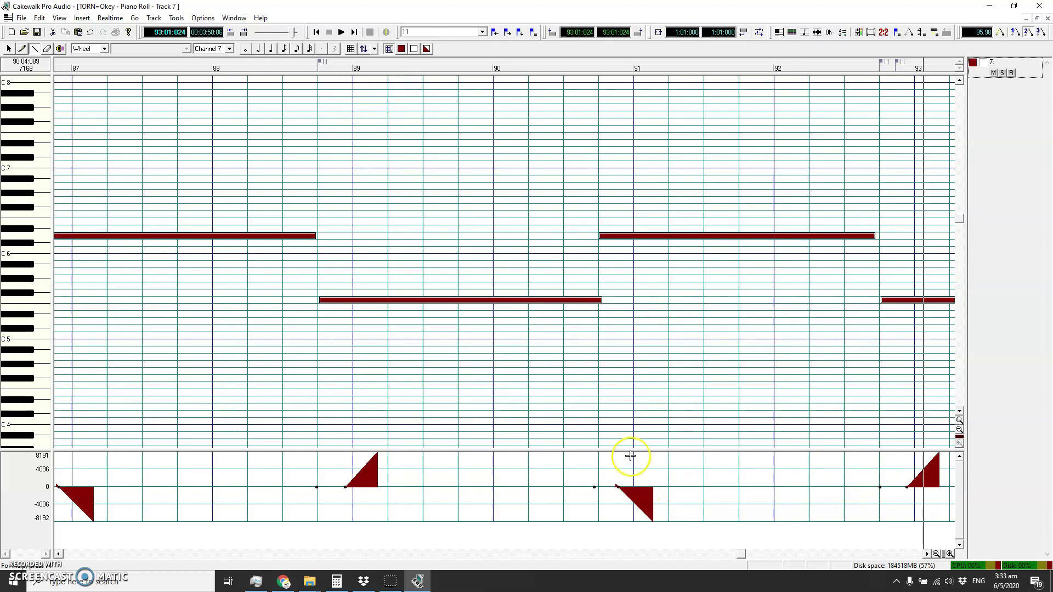
Step: Play back the repeated F5 and D6 bends from around measure 84 into measure 94
{"action": "left_click_drag", "start_coordinate": [743, 555], "coordinate": [707, 555]}
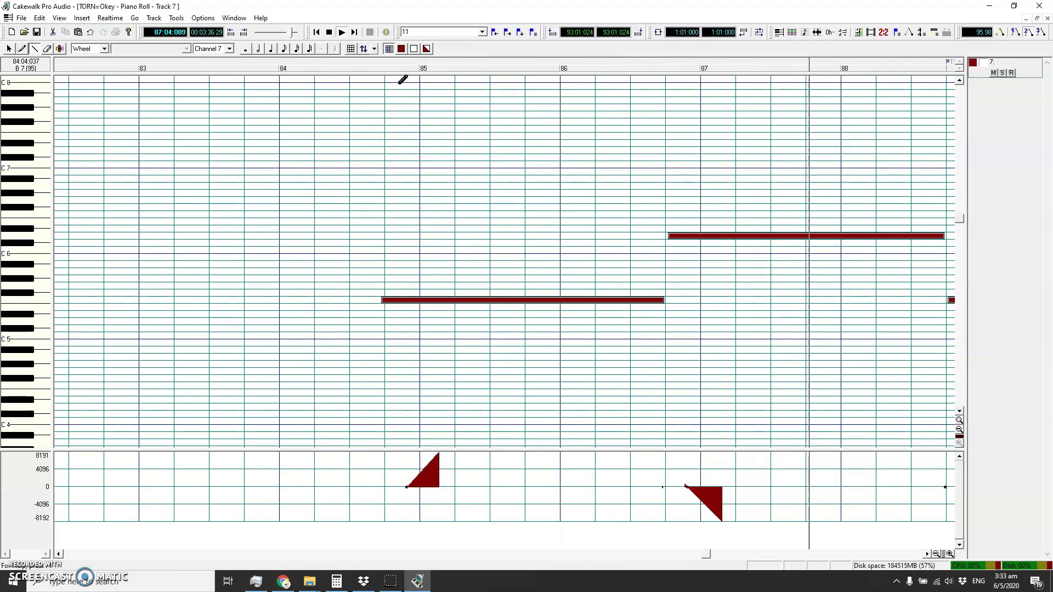
{"action": "left_click_drag", "start_coordinate": [705, 555], "coordinate": [753, 556]}
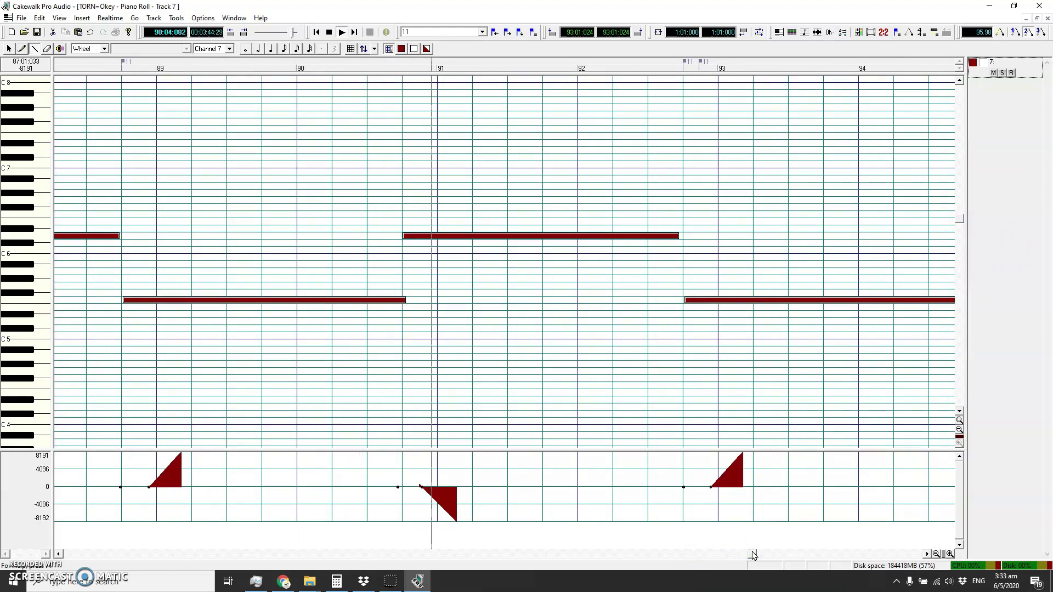
{"action": "left_click_drag", "start_coordinate": [753, 556], "coordinate": [767, 555]}
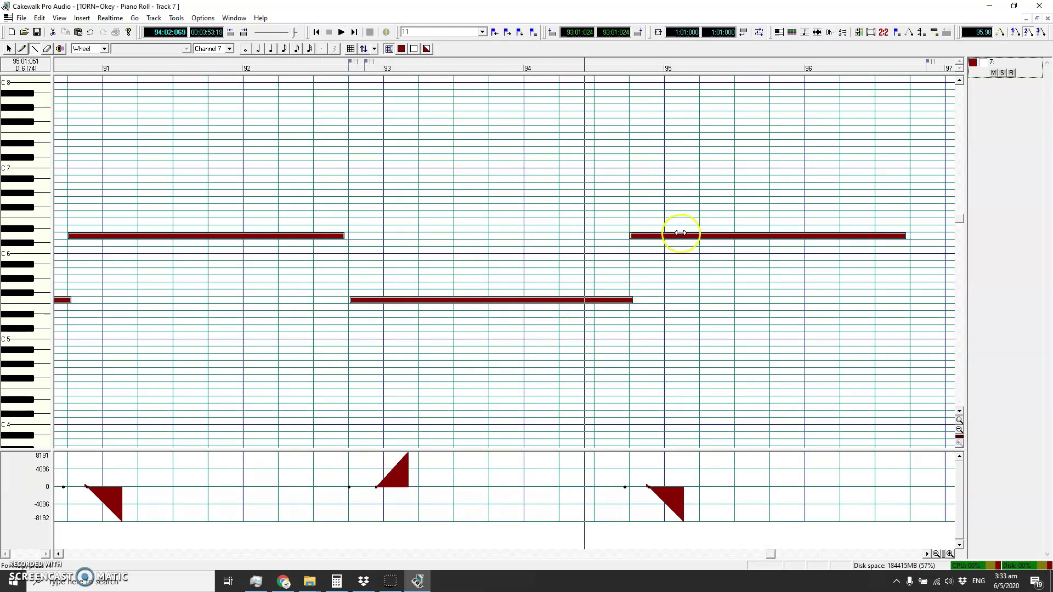
{"action": "left_click_drag", "start_coordinate": [774, 555], "coordinate": [712, 559]}
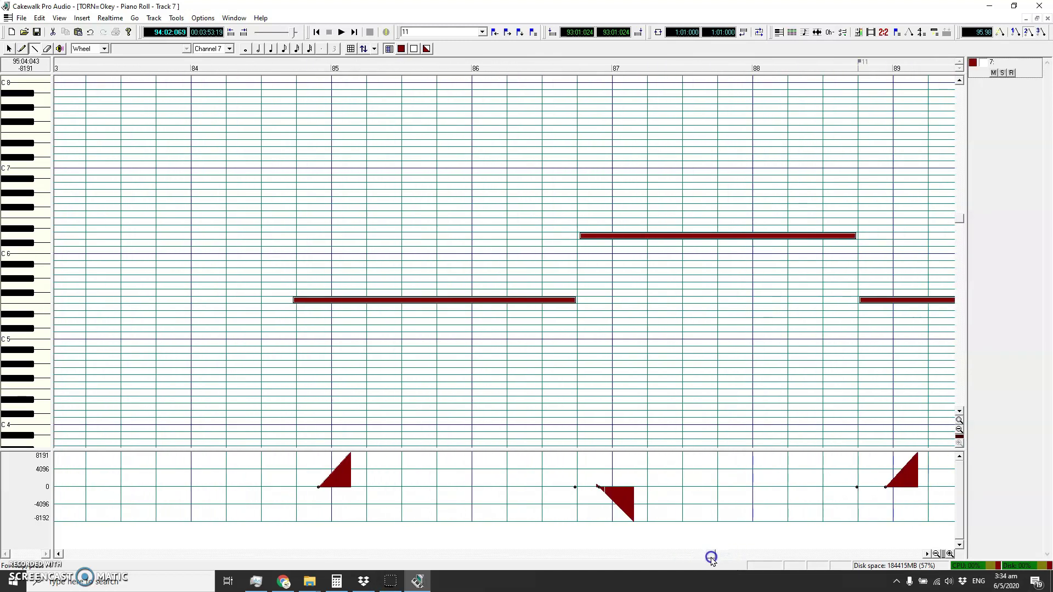